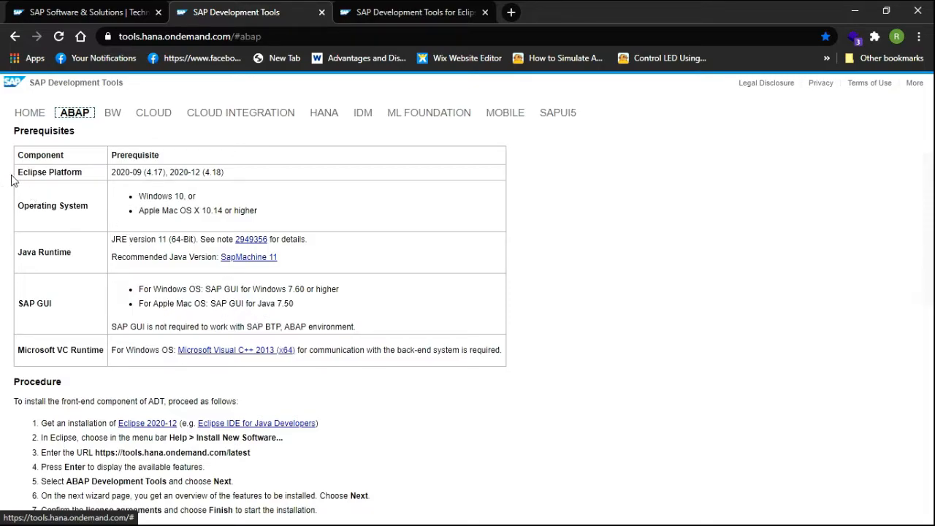
# Review the installation procedure for the ADT front-end component on the SAP Development Tools ABAP page
pyautogui.scroll(-2, 462, 287)
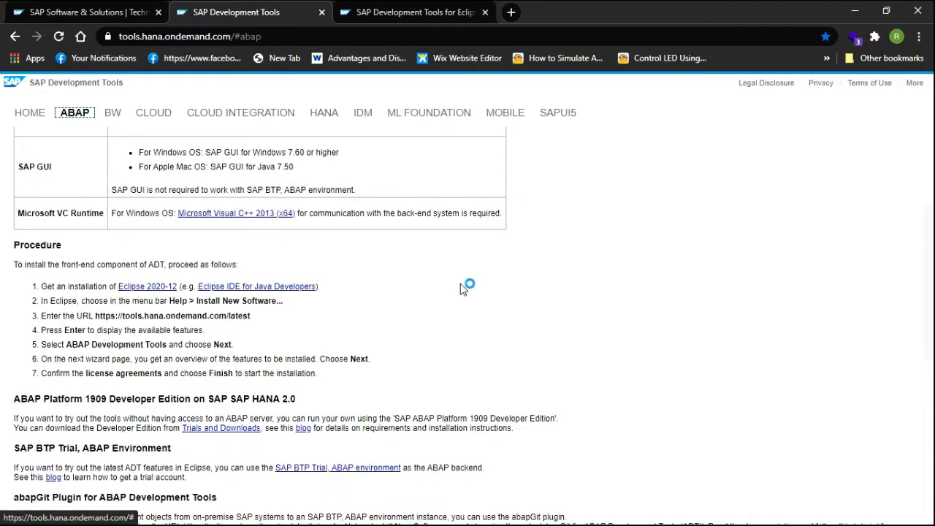
pyautogui.moveTo(14, 265); pyautogui.dragTo(381, 380)
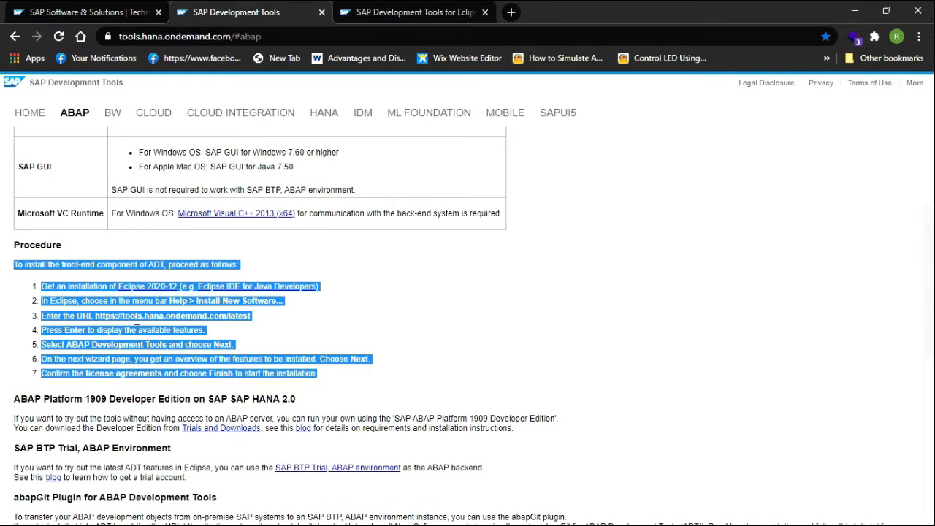
pyautogui.scroll(2, 313, 129)
# Open the Eclipse 2020-12 Release link from the SAP software repository page in a new browser tab and show it
pyautogui.click(387, 12)
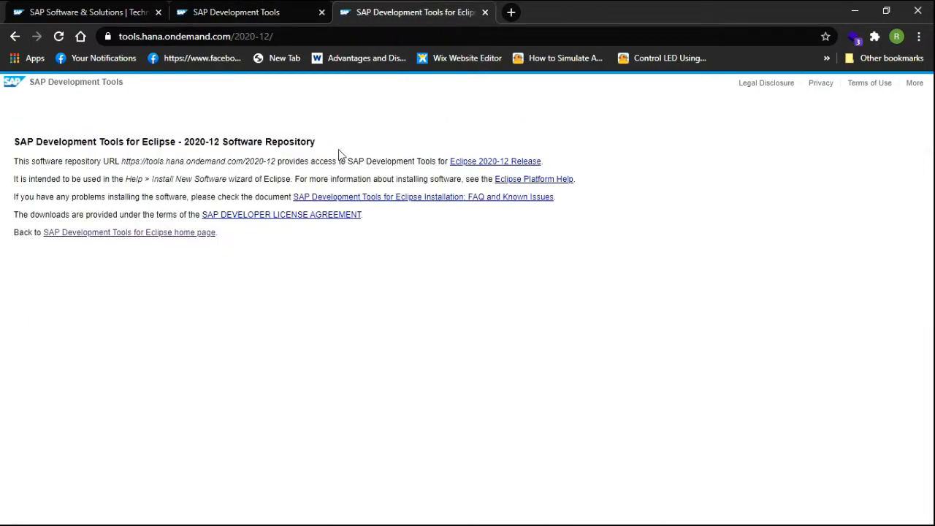
pyautogui.rightClick(484, 162)
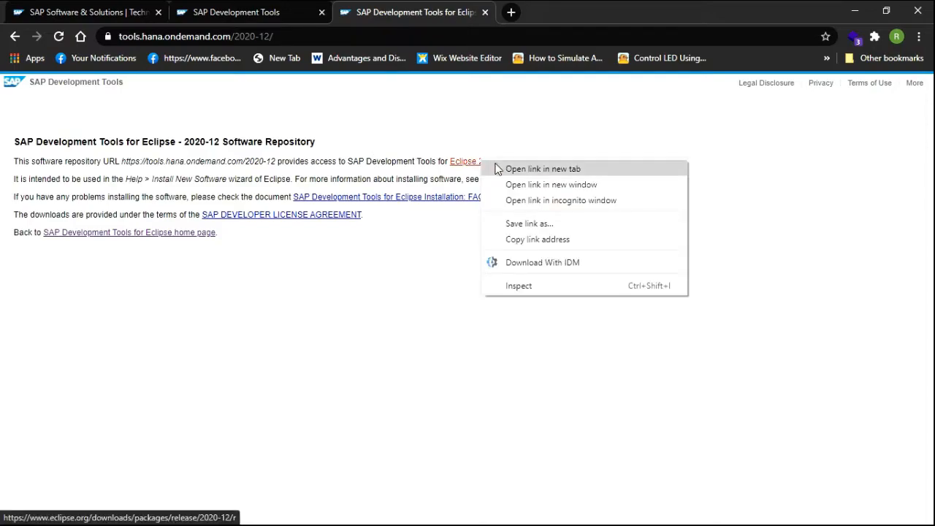
pyautogui.click(543, 169)
pyautogui.click(547, 9)
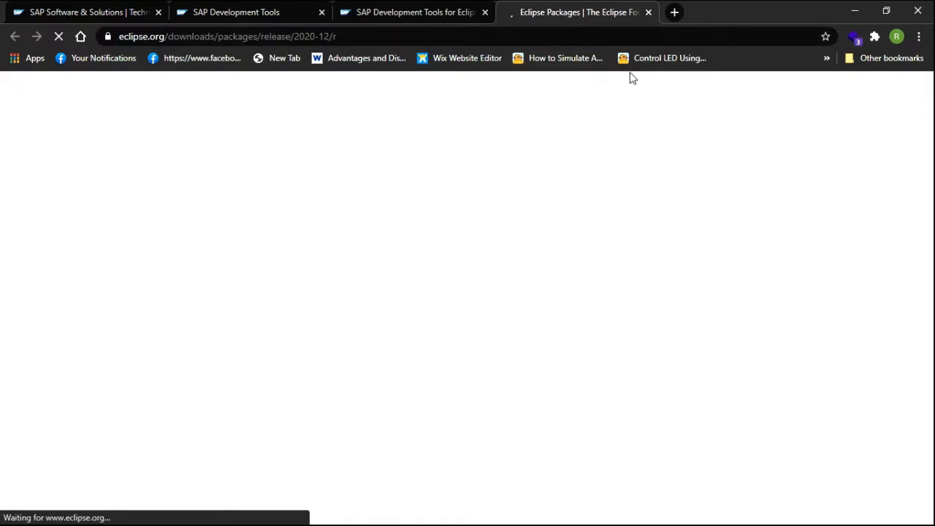
pyautogui.click(391, 9)
pyautogui.click(543, 9)
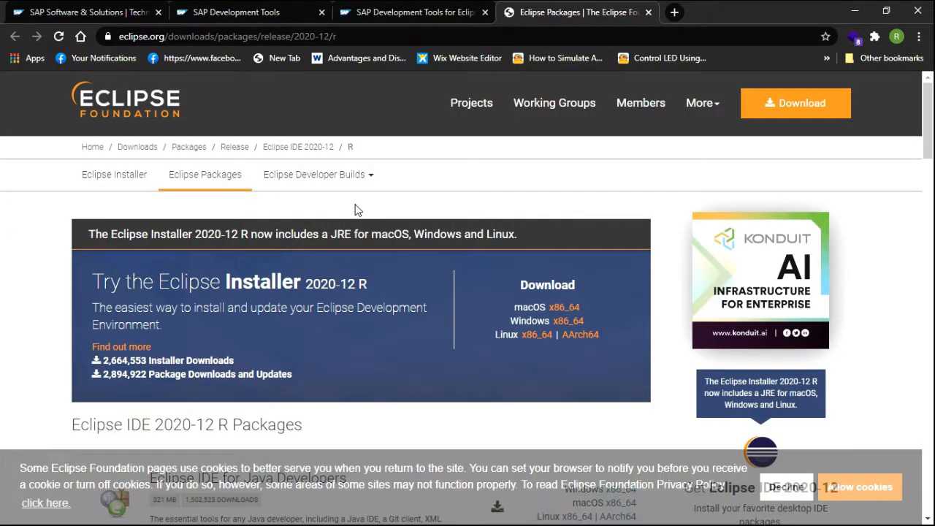
# Look through the available Eclipse IDE 2020-12 R packages and their download options
pyautogui.scroll(-2, 401, 231)
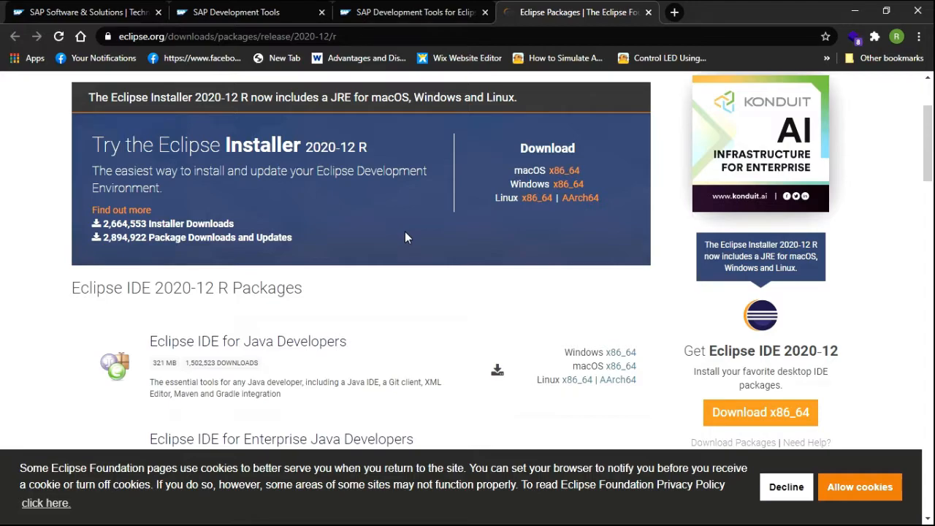
pyautogui.scroll(1, 405, 234)
pyautogui.scroll(-1, 394, 247)
pyautogui.scroll(-3, 205, 281)
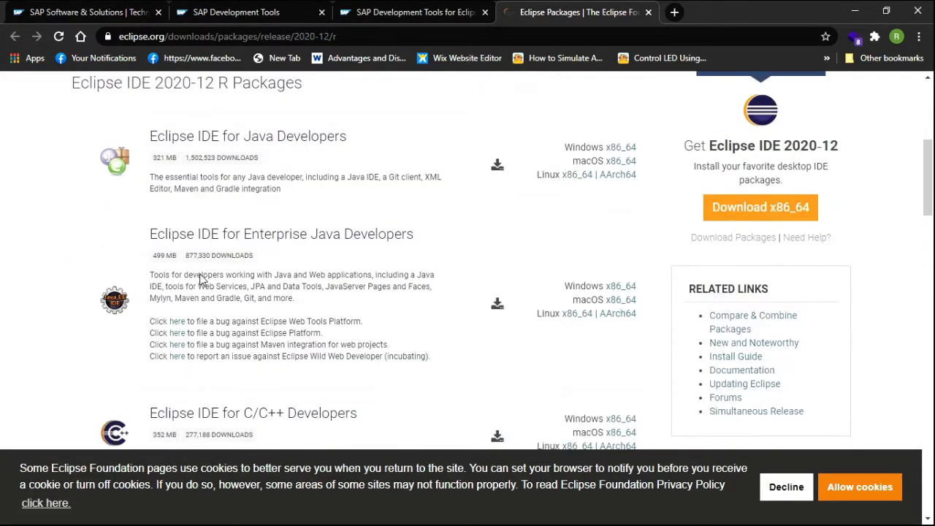
pyautogui.scroll(2, 203, 274)
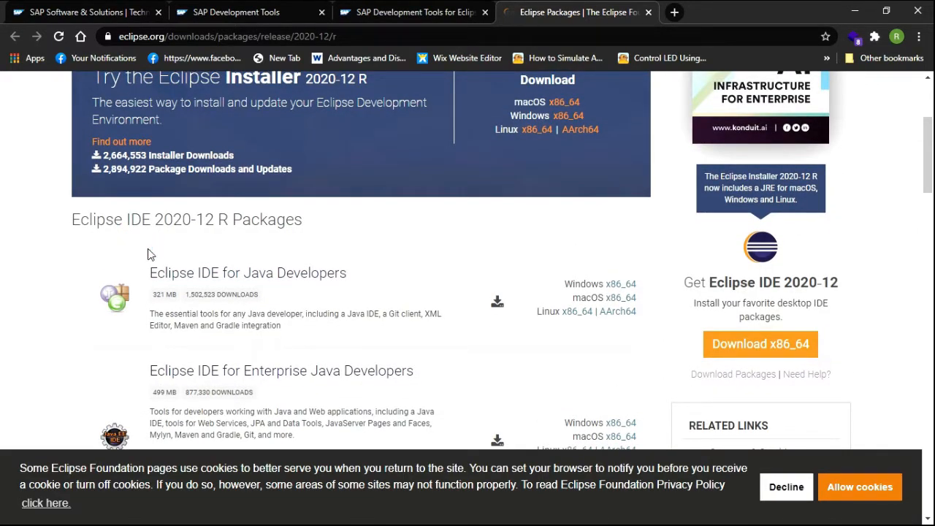
pyautogui.scroll(-4, 150, 254)
pyautogui.scroll(2, 152, 254)
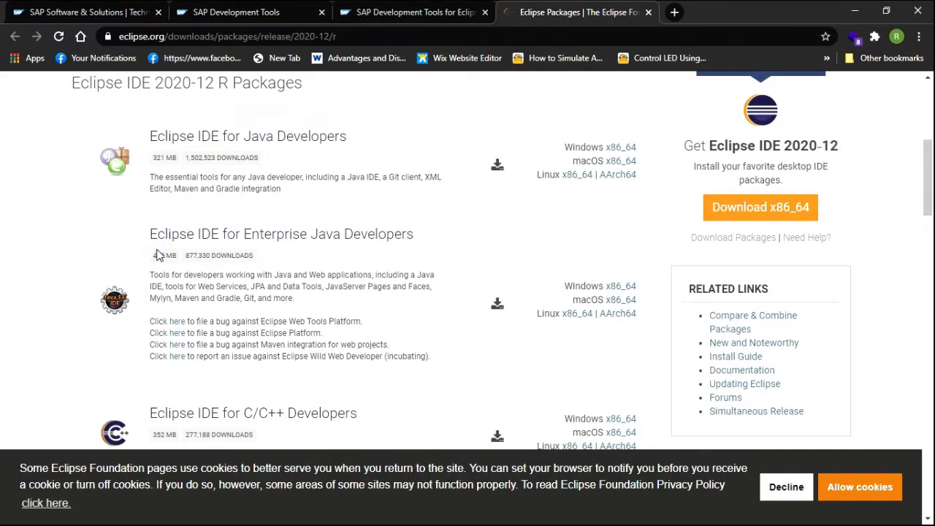
pyautogui.scroll(-3, 162, 255)
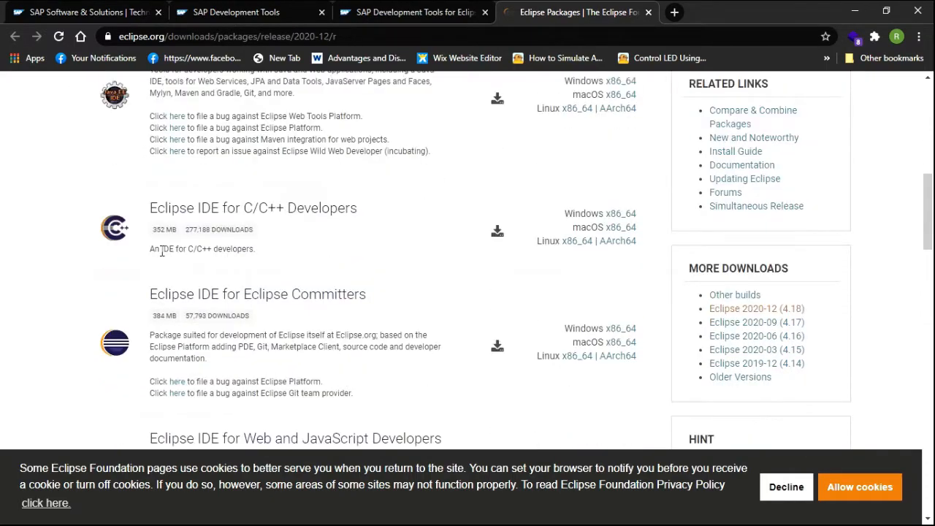
pyautogui.scroll(5, 163, 253)
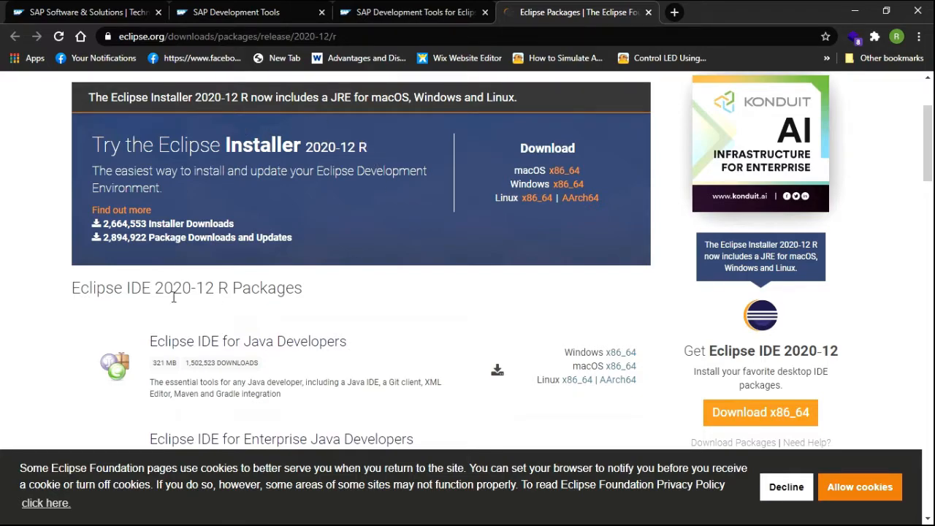
pyautogui.scroll(-1, 312, 185)
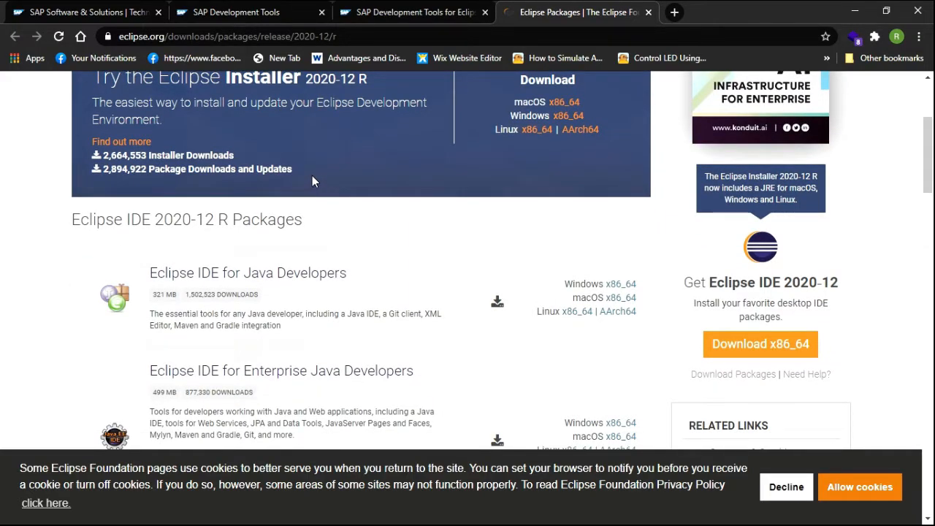
pyautogui.scroll(-2, 312, 175)
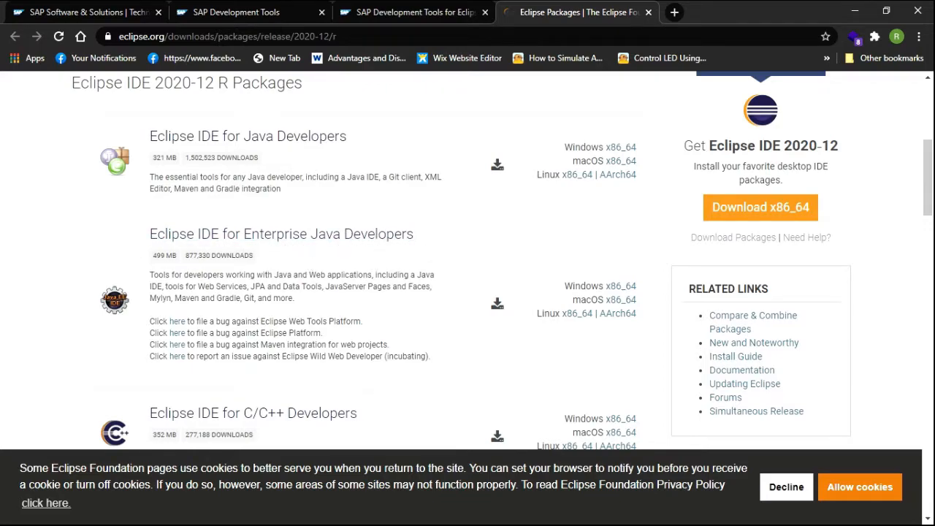
# Switch to PowerPoint to check which package the Install Eclipse slide specifies, and return to Chrome
pyautogui.hotkey('alt', 'Tab')
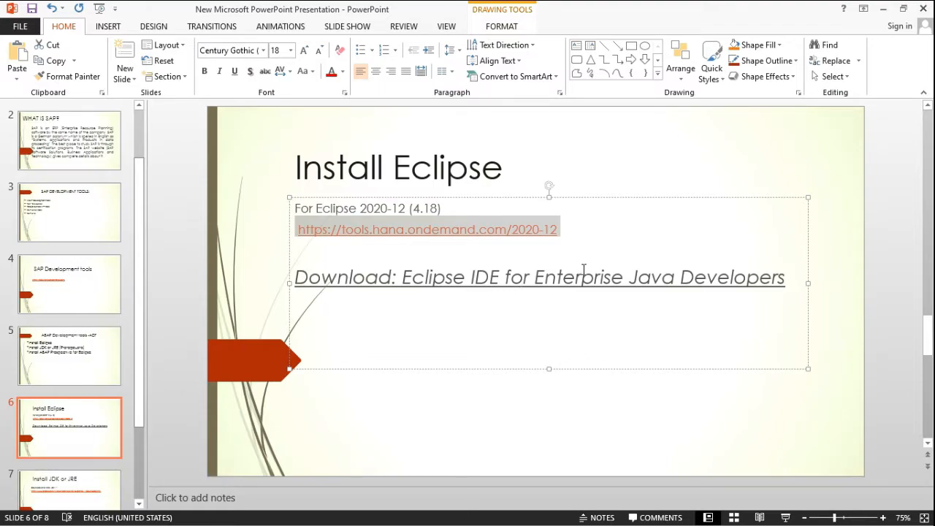
pyautogui.hotkey('alt', 'Tab')
pyautogui.hotkey('alt', 'Tab')
pyautogui.hotkey('alt', 'Tab')
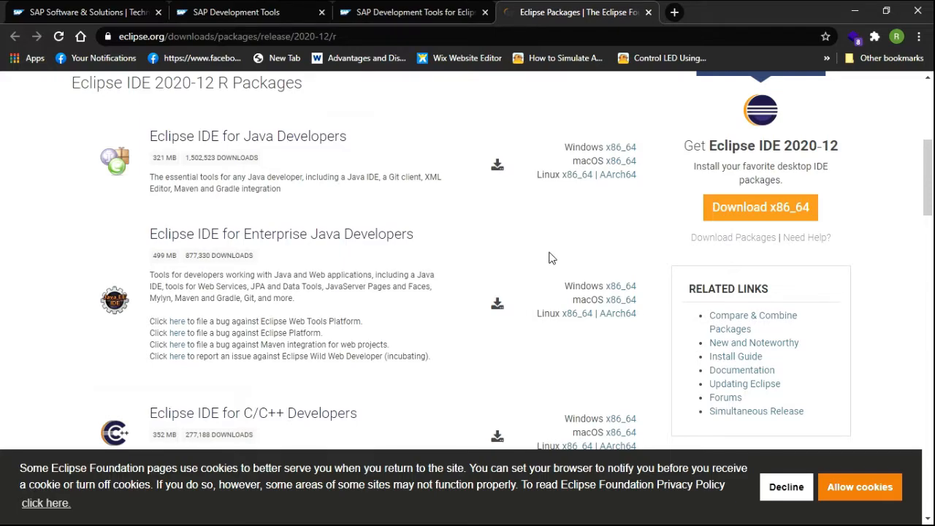
# Start downloading the Windows x86_64 package of Eclipse IDE for Enterprise Java Developers to the Desktop, and cancel the transfer
pyautogui.click(632, 287)
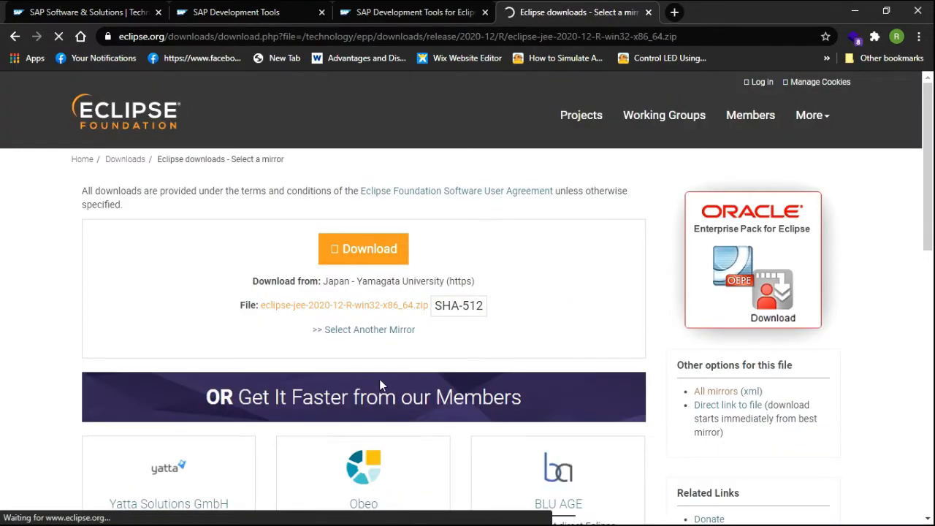
pyautogui.click(335, 249)
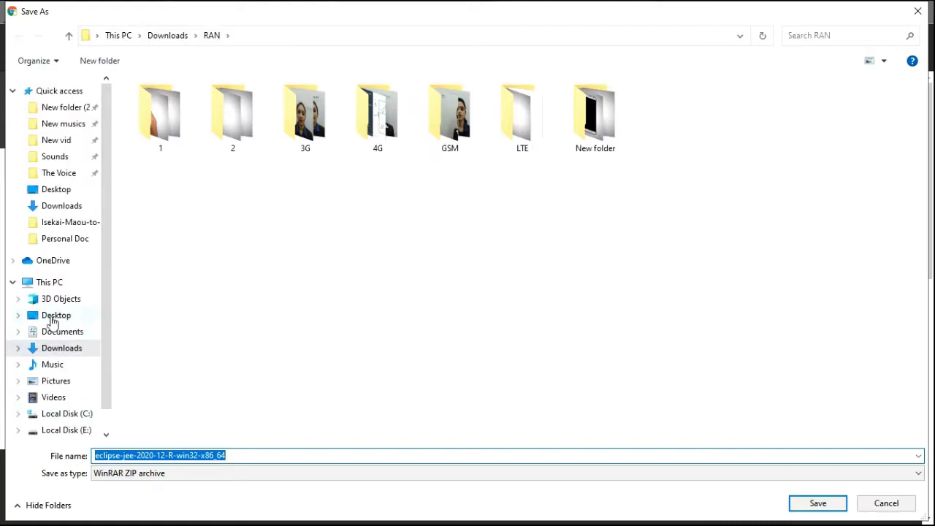
pyautogui.click(52, 320)
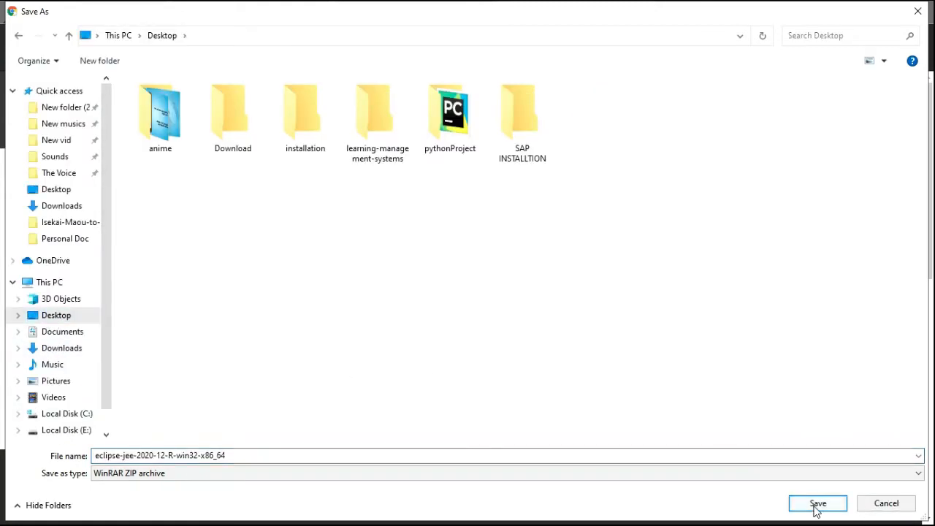
pyautogui.click(817, 503)
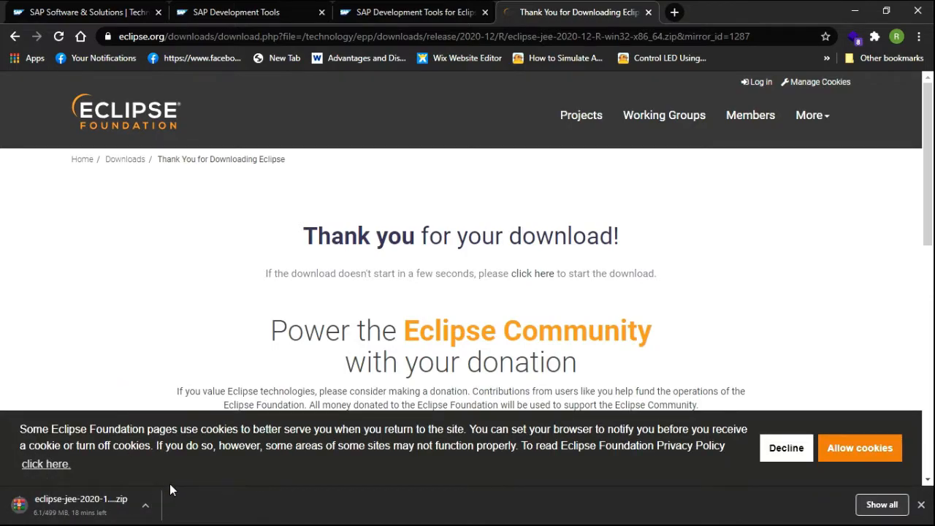
pyautogui.click(145, 504)
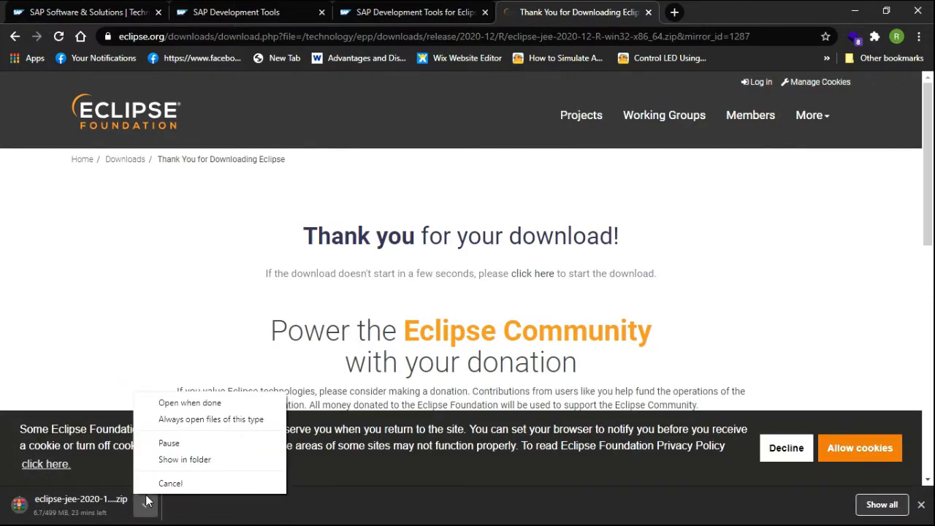
pyautogui.click(145, 503)
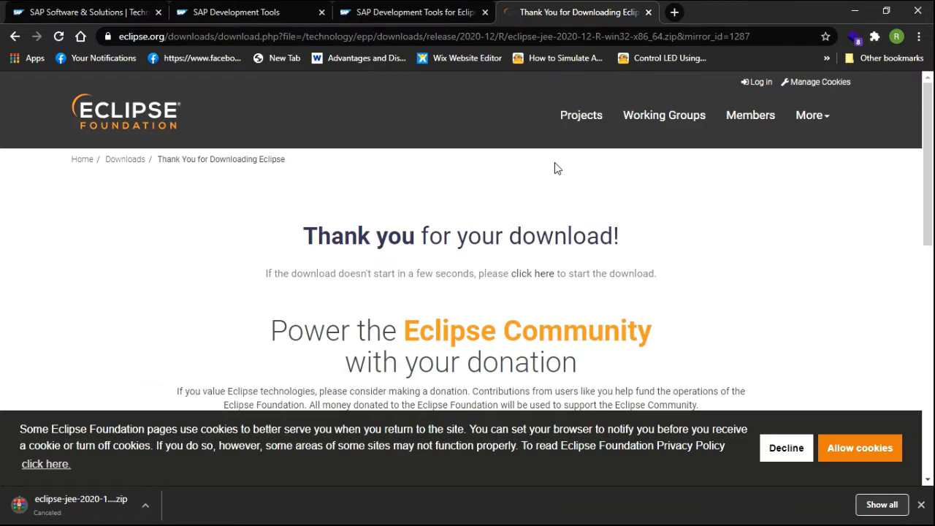
# Minimize the open windows and extract the eclipse-jee-2020-12-R-win32-x86_64 archive in place inside the desktop's Download folder
pyautogui.click(842, 7)
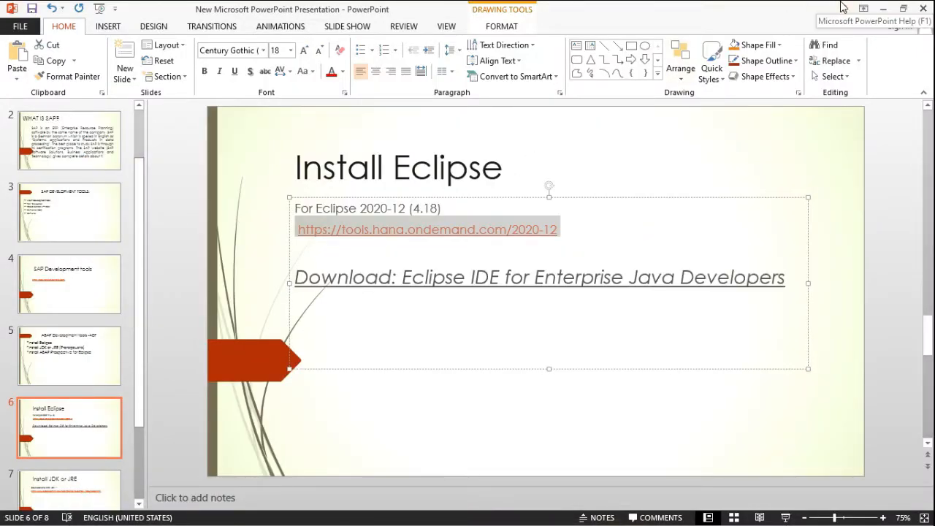
pyautogui.click(882, 8)
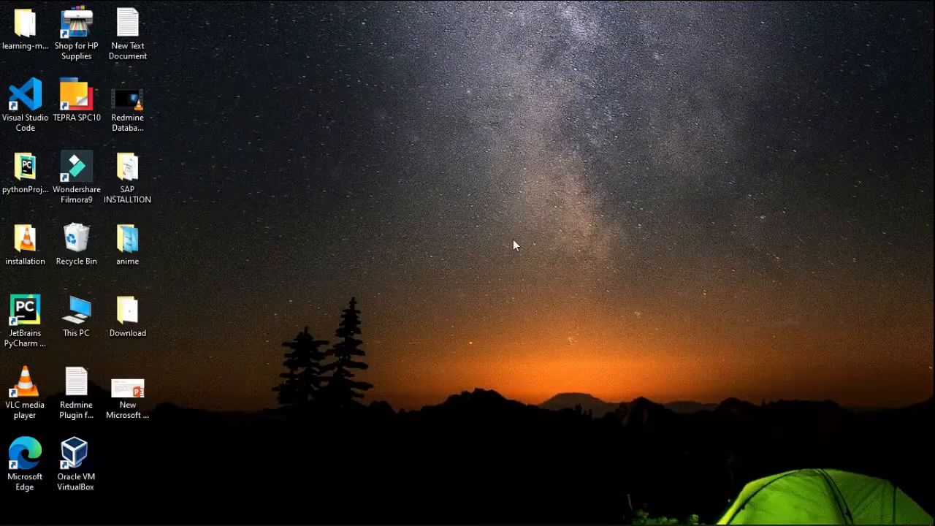
pyautogui.doubleClick(124, 317)
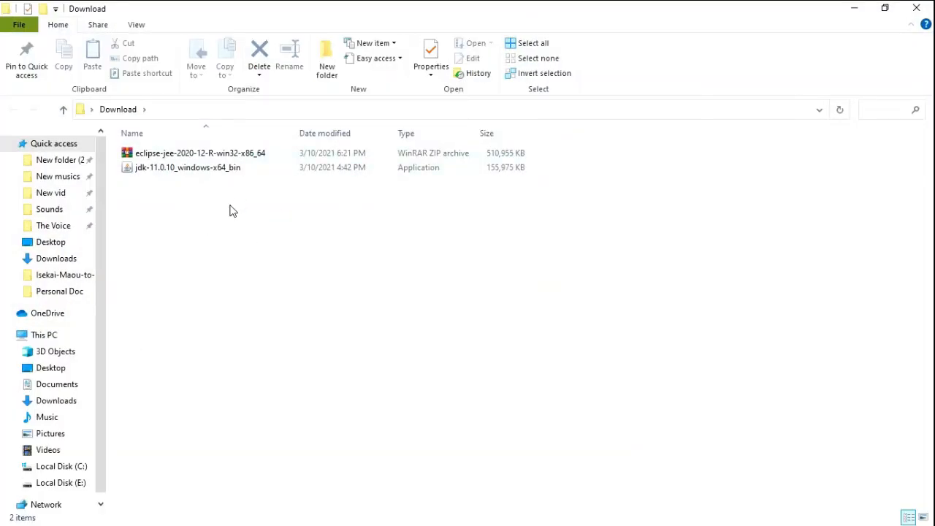
pyautogui.click(198, 158)
pyautogui.rightClick(202, 159)
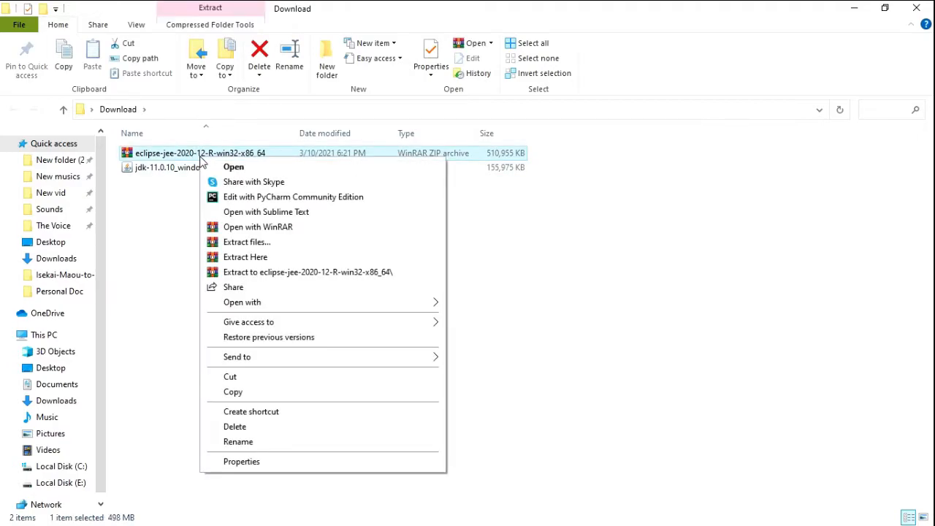
pyautogui.click(253, 256)
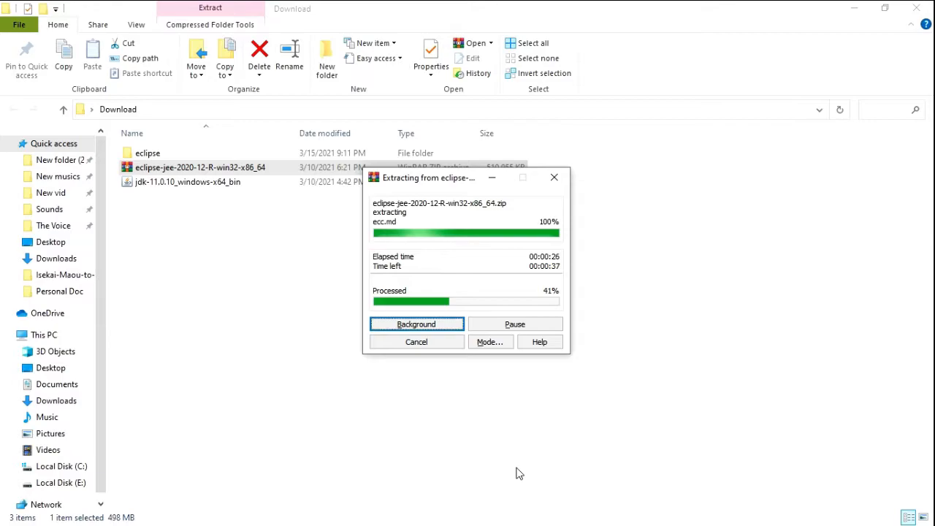
pyautogui.hotkey('alt', 'Tab')
pyautogui.hotkey('alt', 'Tab')
pyautogui.hotkey('alt', 'Tab')
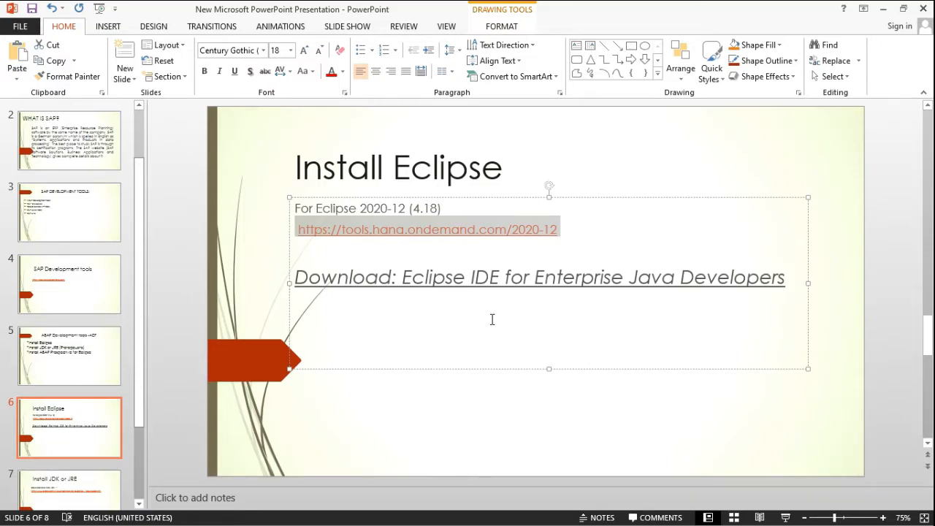
pyautogui.hotkey('alt', 'Tab')
pyautogui.hotkey('alt', 'Tab')
pyautogui.hotkey('alt', 'Tab')
pyautogui.hotkey('alt', 'Tab')
pyautogui.hotkey('alt', 'Tab')
pyautogui.hotkey('alt', 'Tab')
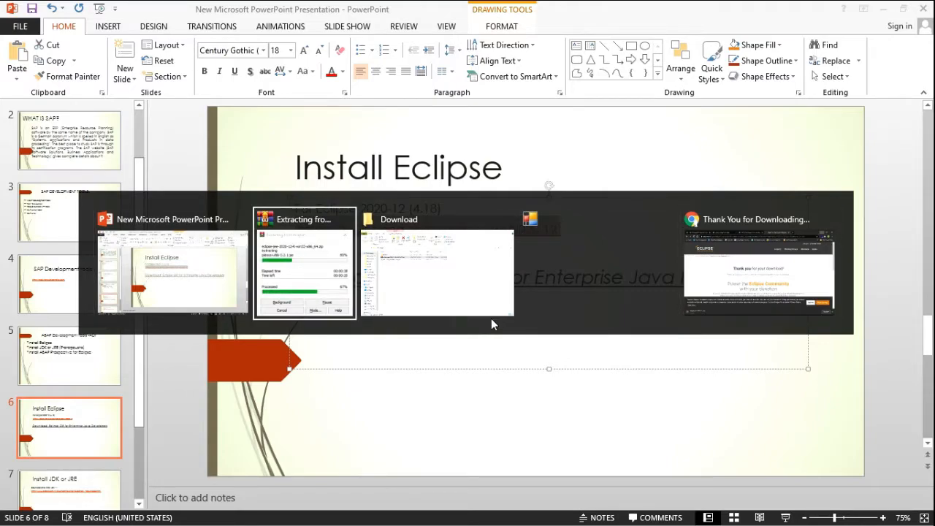
pyautogui.hotkey('alt', 'Tab')
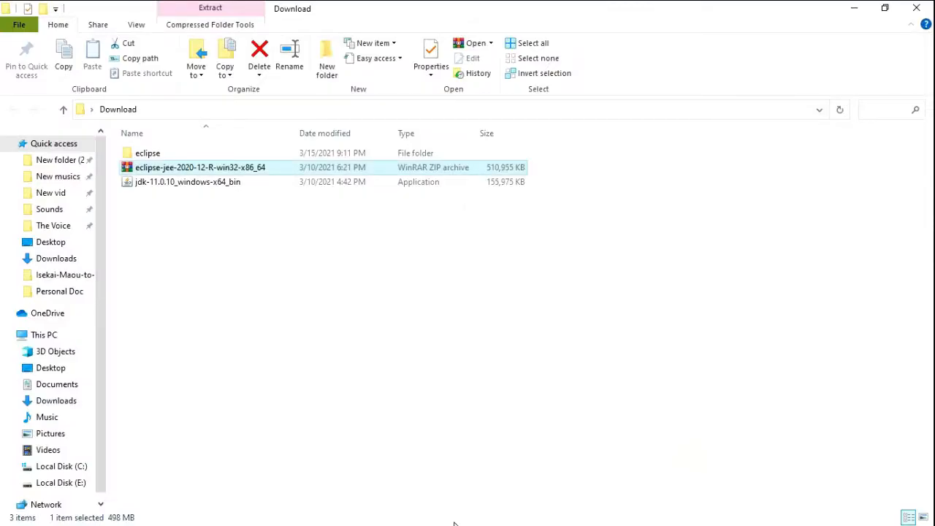
pyautogui.hotkey('alt', 'Tab')
pyautogui.hotkey('alt', 'Tab')
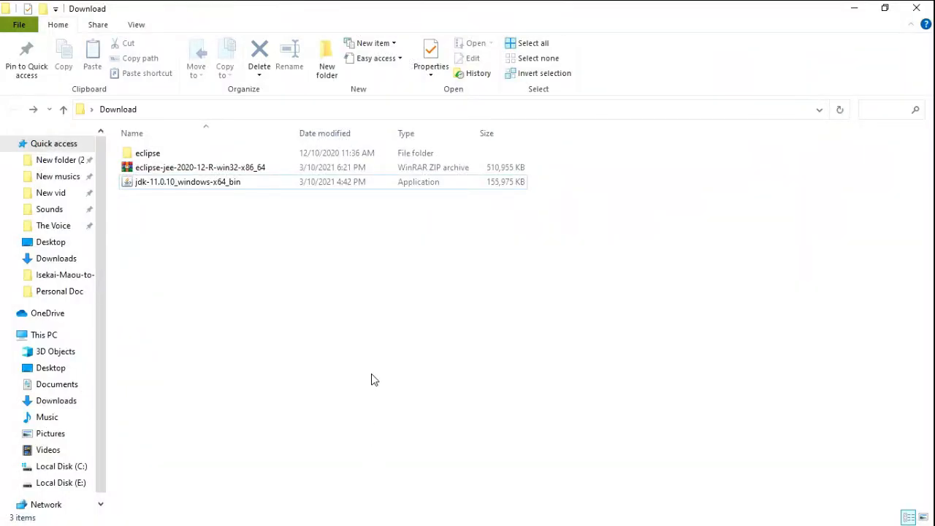
# Switch to PowerPoint to check the Install JDK or JRE slide, and switch to the Oracle JDK 11 downloads page in Chrome
pyautogui.hotkey('alt', 'Tab')
pyautogui.hotkey('alt', 'Tab')
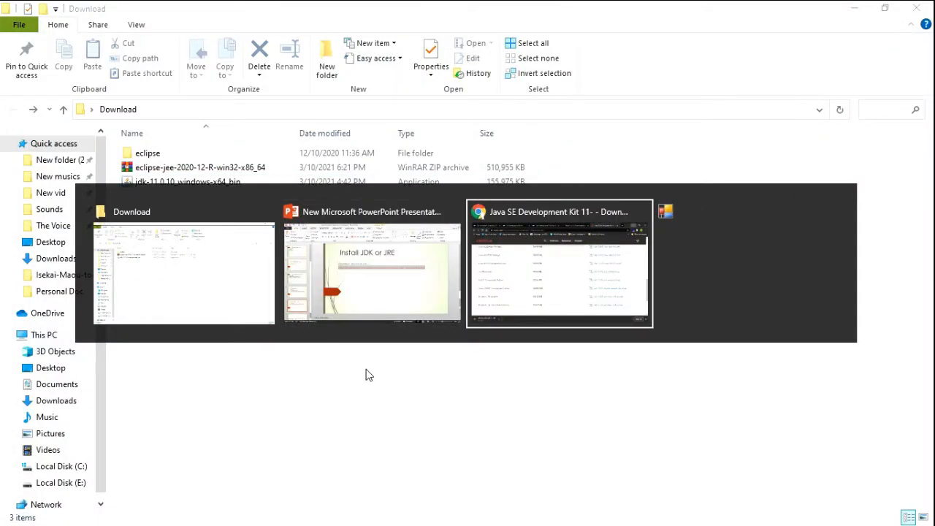
pyautogui.hotkey('alt', 'Tab')
pyautogui.hotkey('alt', 'Tab')
pyautogui.hotkey('alt', 'Tab')
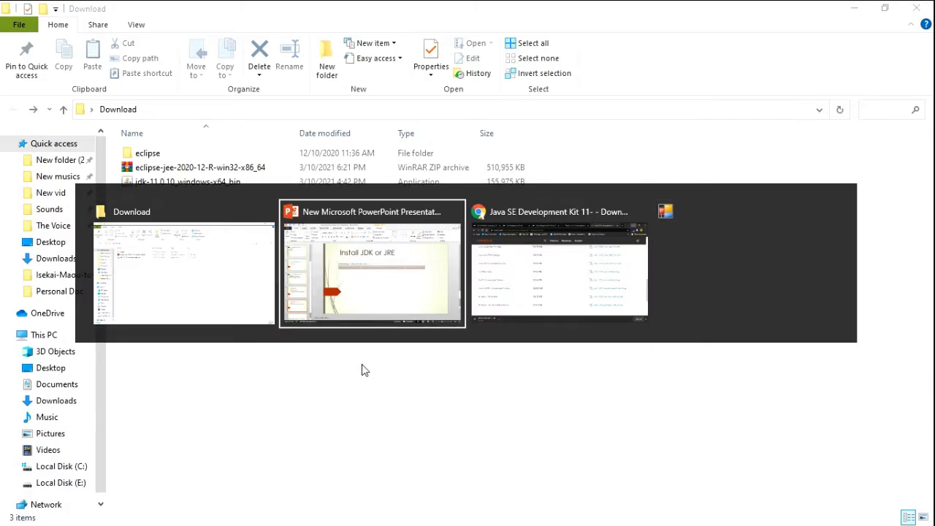
pyautogui.press('Up')
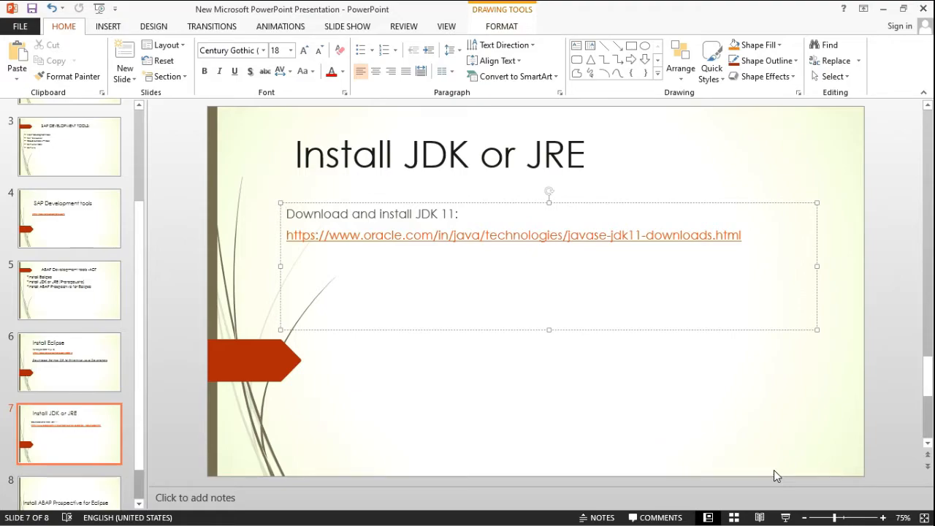
pyautogui.hotkey('alt', 'Tab')
pyautogui.hotkey('alt', 'Tab')
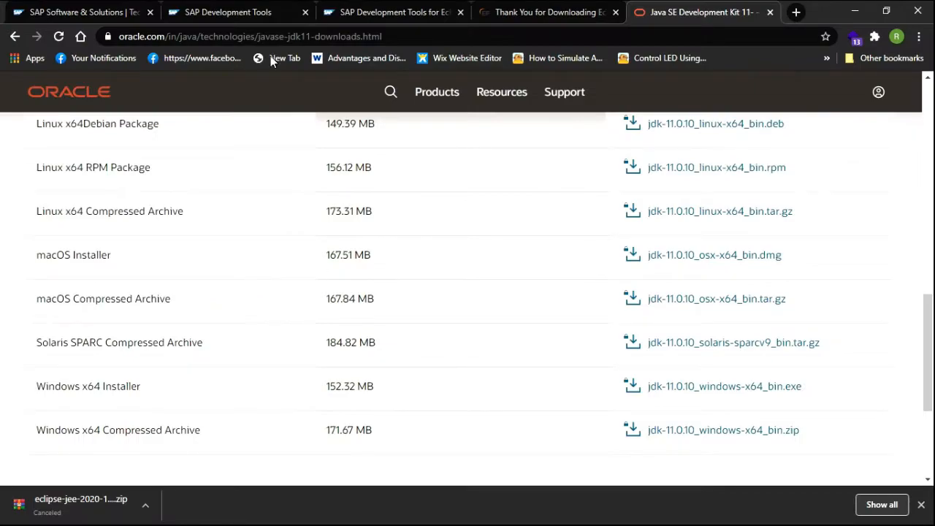
# Check the prerequisites on the SAP Development Tools page, and find the Windows x64 Installer in the Oracle JDK 11.0.10 download list
pyautogui.click(252, 11)
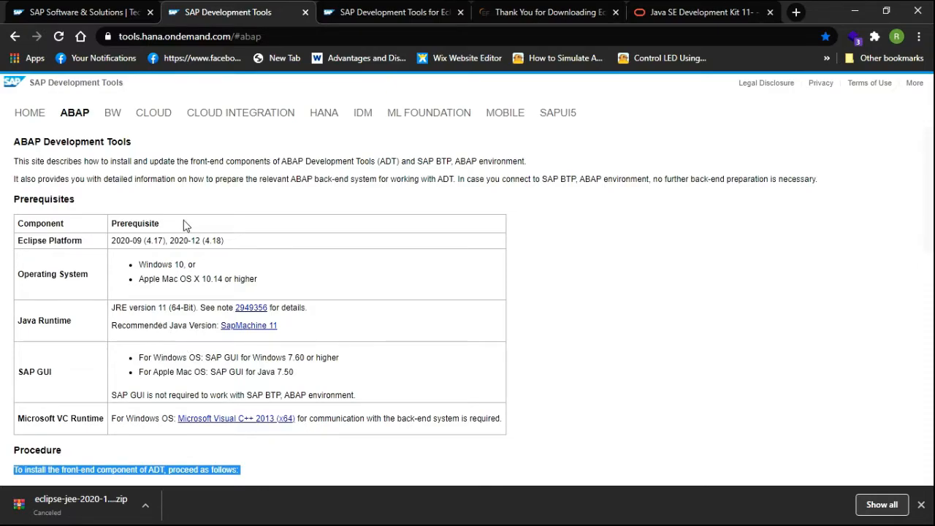
pyautogui.click(702, 12)
pyautogui.scroll(10, 406, 198)
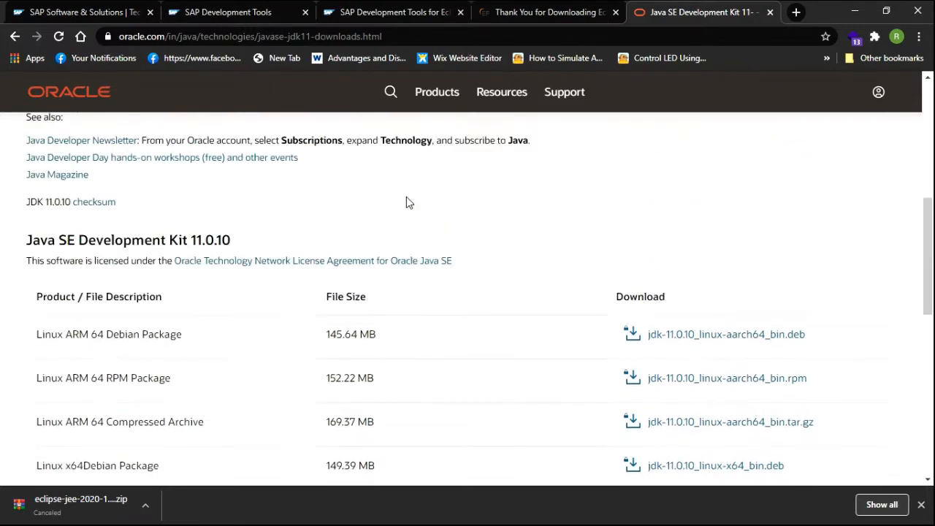
pyautogui.scroll(-6, 403, 190)
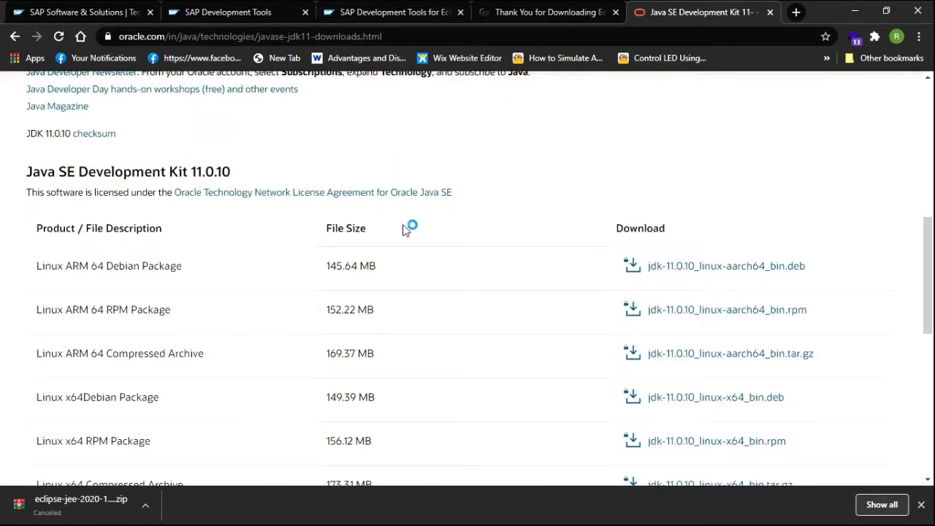
pyautogui.scroll(-5, 406, 230)
pyautogui.scroll(-2, 400, 232)
pyautogui.scroll(2, 397, 236)
pyautogui.moveTo(37, 318); pyautogui.dragTo(825, 324)
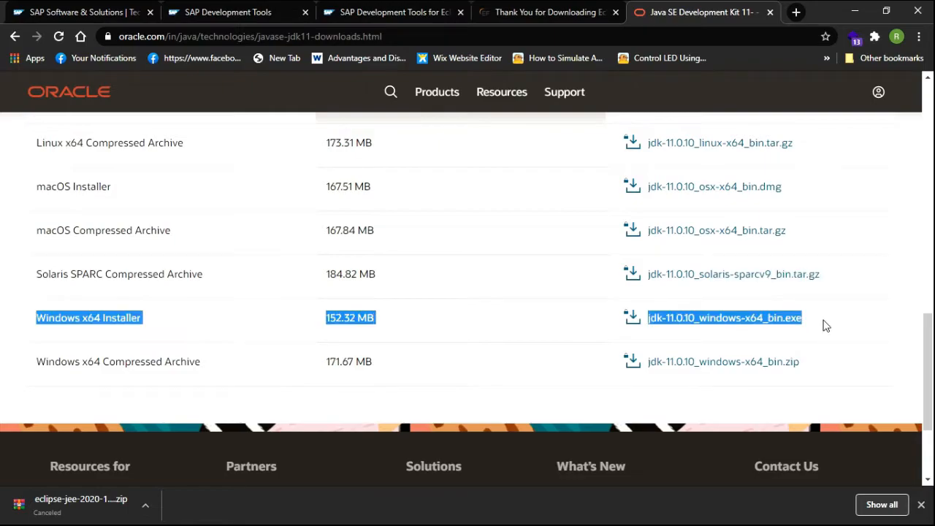
# Request the jdk-11.0.10_windows-x64_bin.exe download with the Oracle license agreement accepted, and close the login page
pyautogui.click(722, 326)
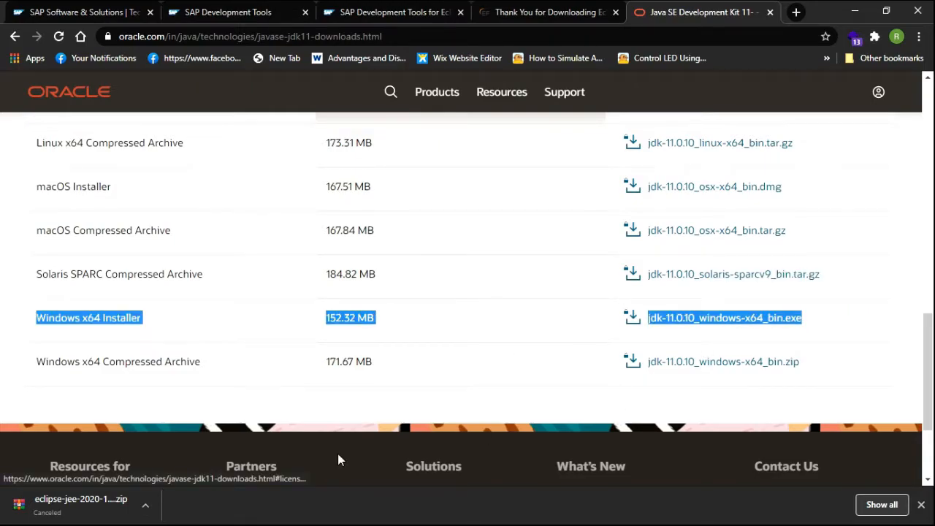
pyautogui.click(487, 318)
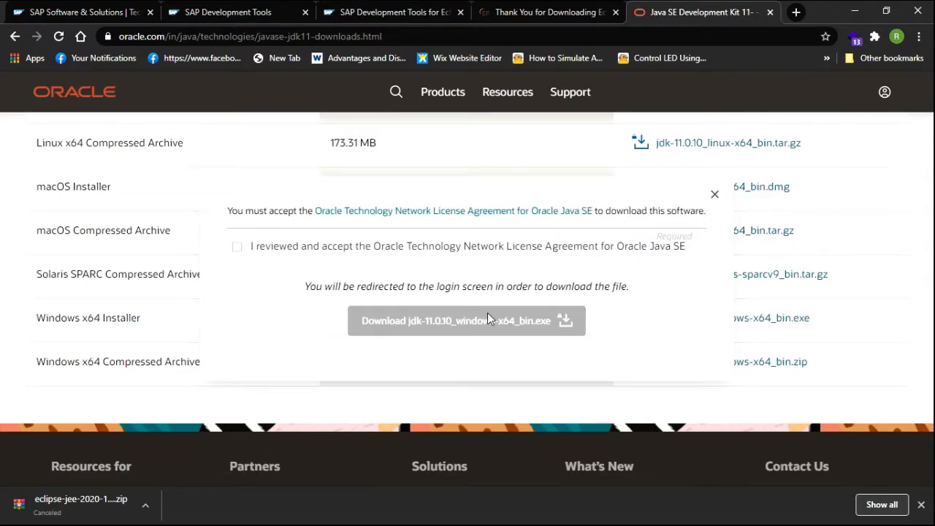
pyautogui.click(237, 247)
pyautogui.click(445, 322)
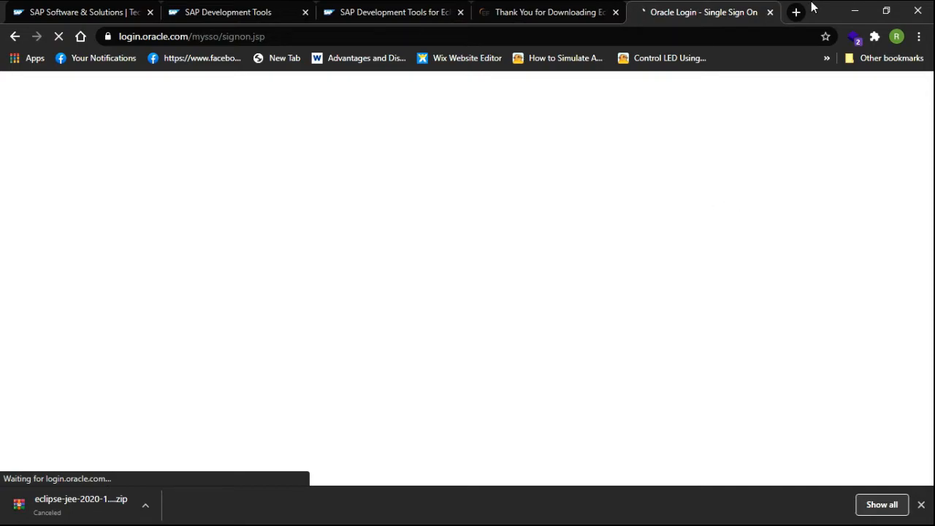
pyautogui.click(770, 13)
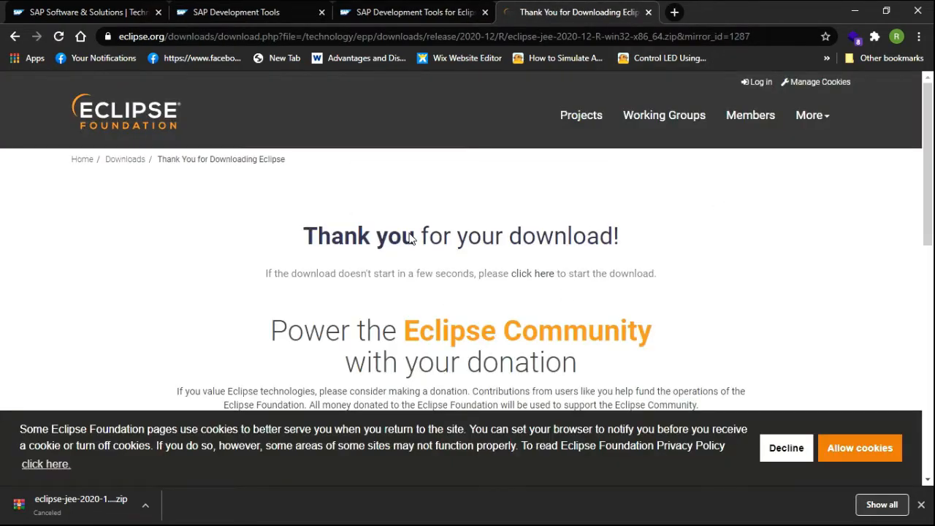
# Minimize Chrome and switch to the Download folder in File Explorer
pyautogui.click(862, 12)
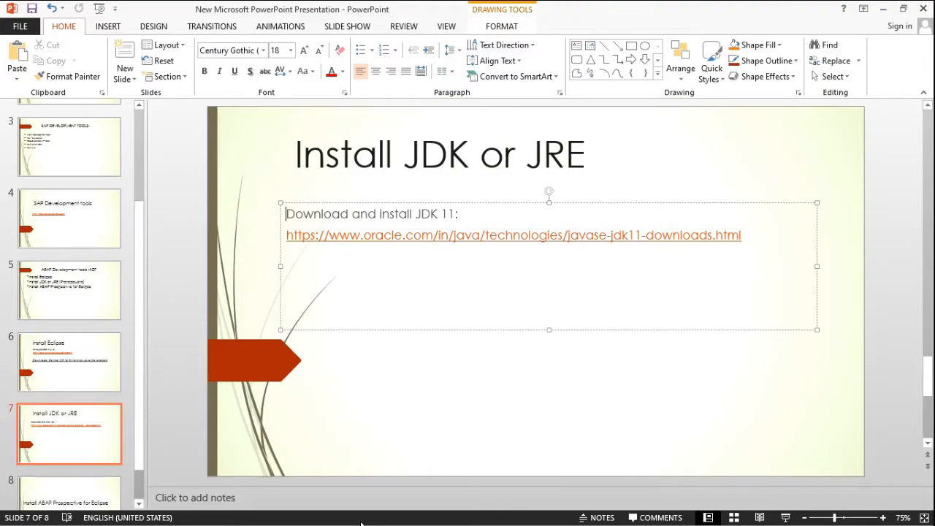
pyautogui.hotkey('alt', 'Tab')
pyautogui.hotkey('alt', 'Tab')
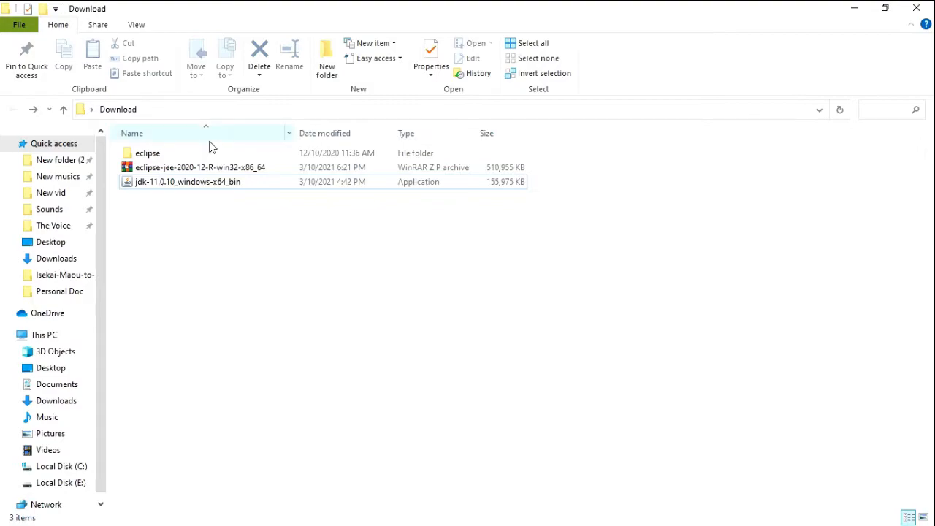
# Try to start the eclipse application from the extracted eclipse folder, and return to the Download folder
pyautogui.doubleClick(171, 154)
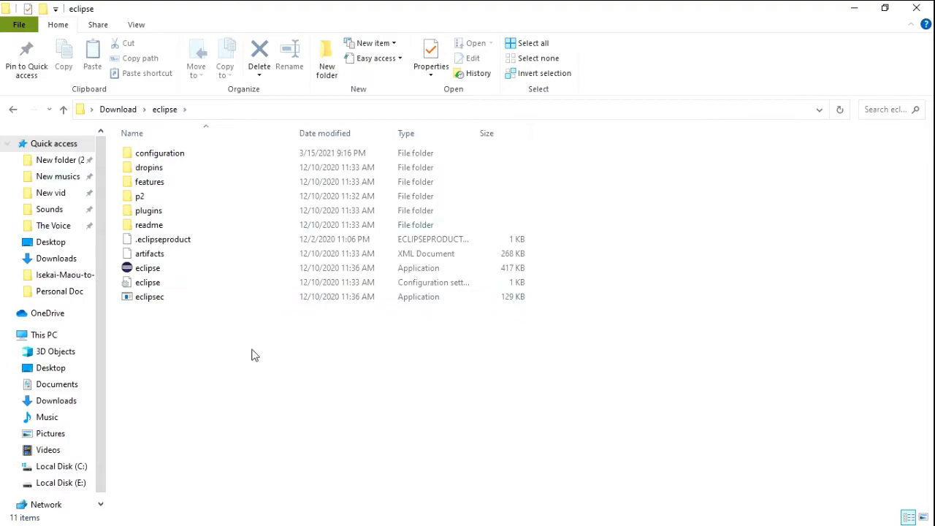
pyautogui.doubleClick(136, 268)
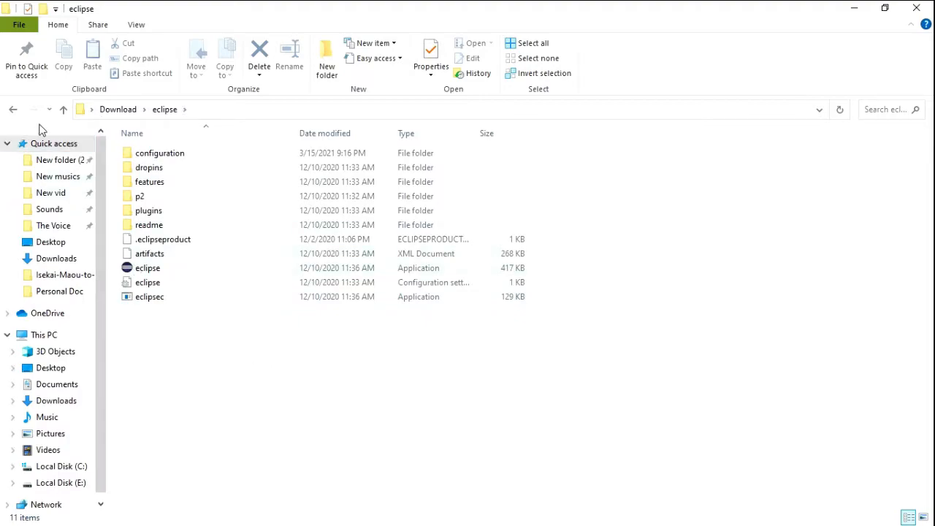
pyautogui.click(13, 109)
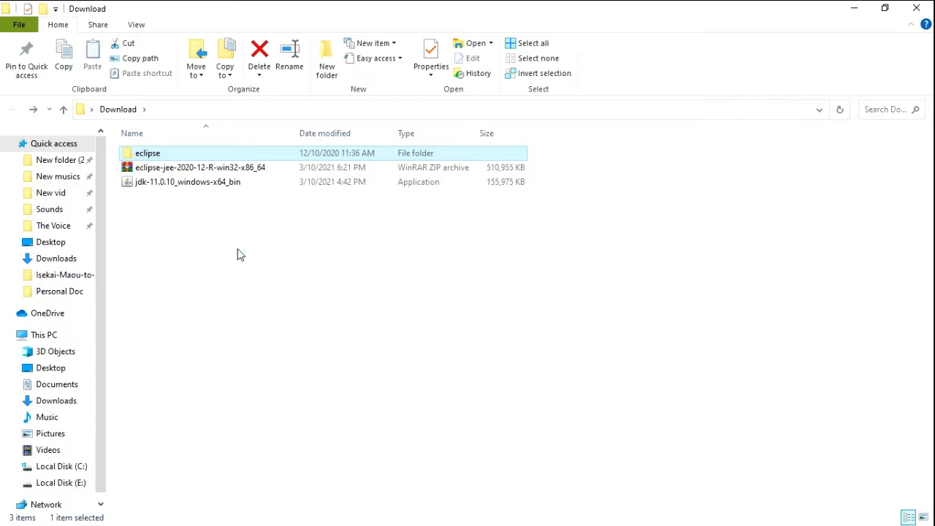
# Install Java SE Development Kit 11.0.10 from jdk-11.0.10_windows-x64_bin with the default features and location, and close the setup wizard
pyautogui.click(230, 186)
pyautogui.doubleClick(230, 186)
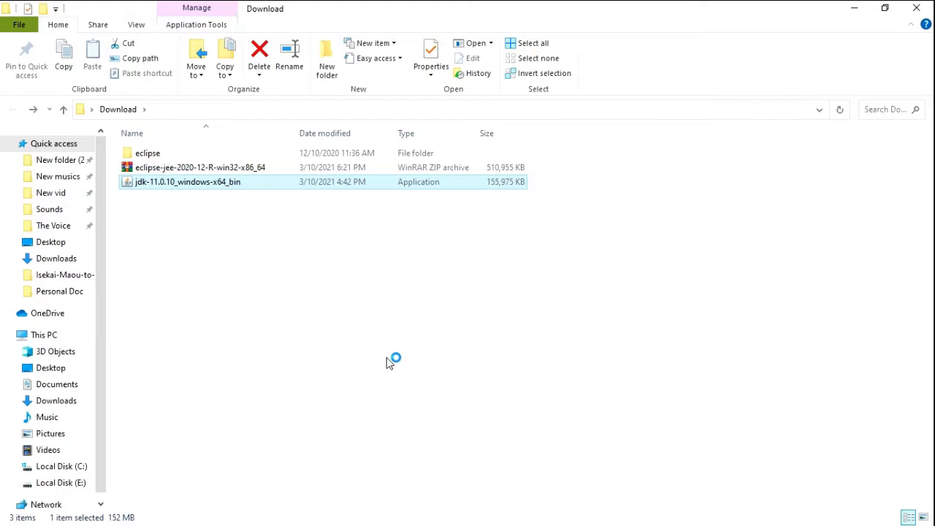
pyautogui.click(512, 285)
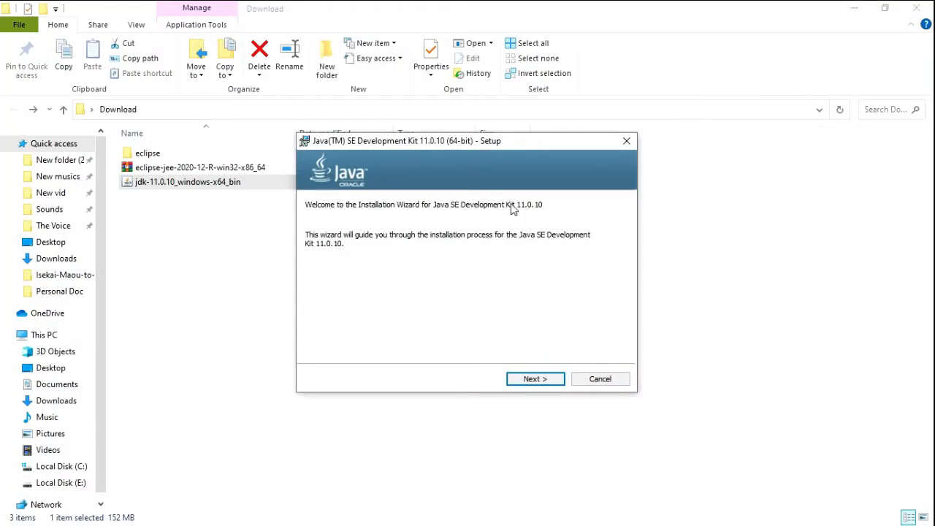
pyautogui.click(544, 379)
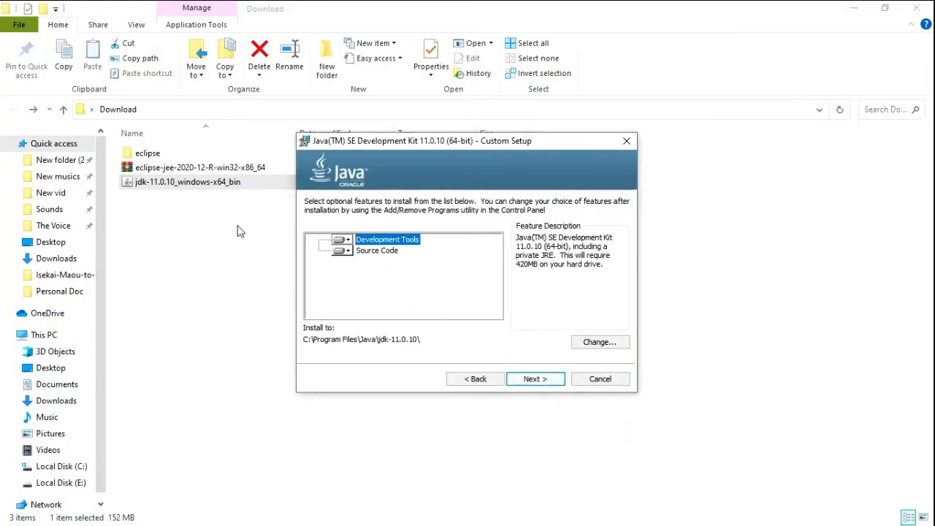
pyautogui.click(541, 380)
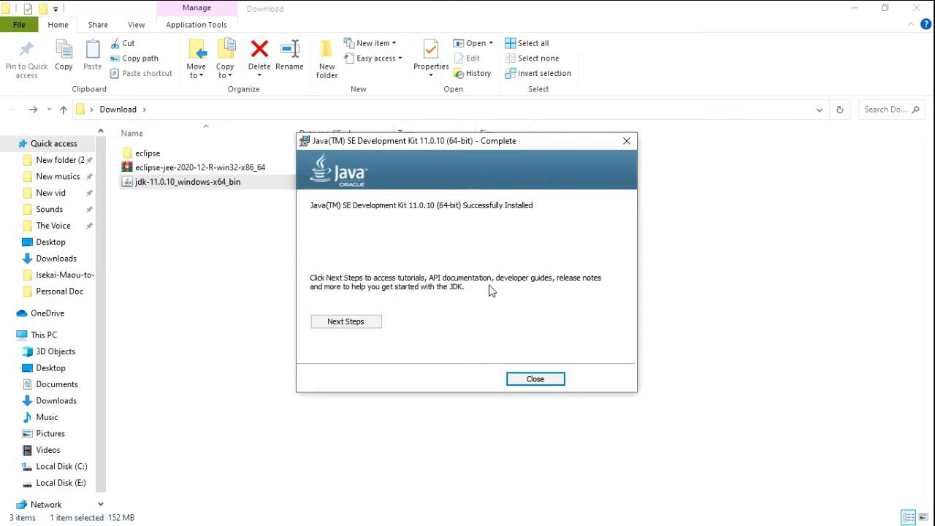
pyautogui.click(542, 386)
# Switch to PowerPoint and show slide 8, Install ABAP Prospective for Eclipse
pyautogui.press('Up')
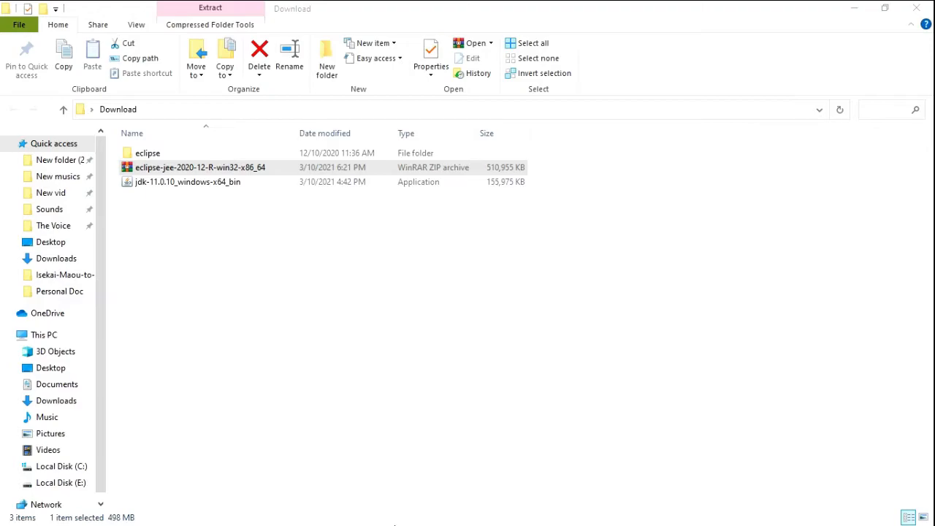
pyautogui.click(516, 448)
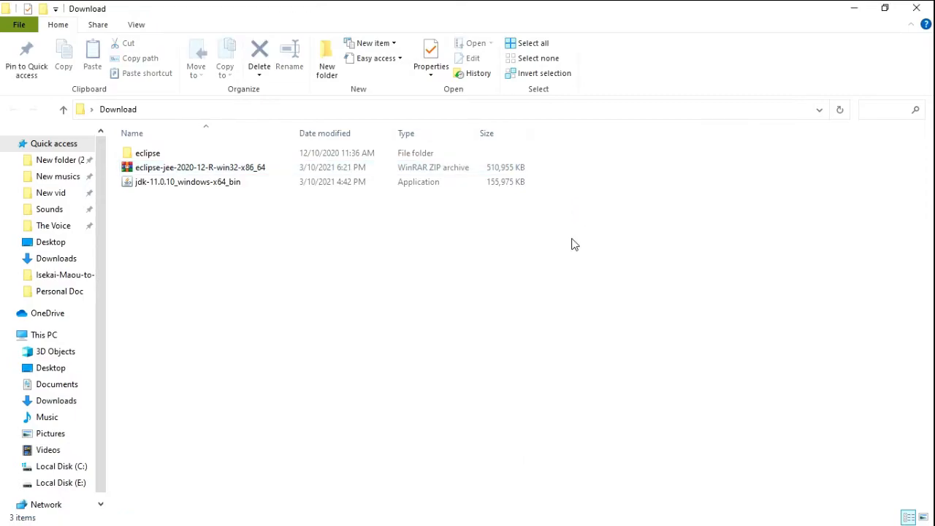
pyautogui.moveTo(803, 14); pyautogui.dragTo(779, 21)
pyautogui.click(342, 264)
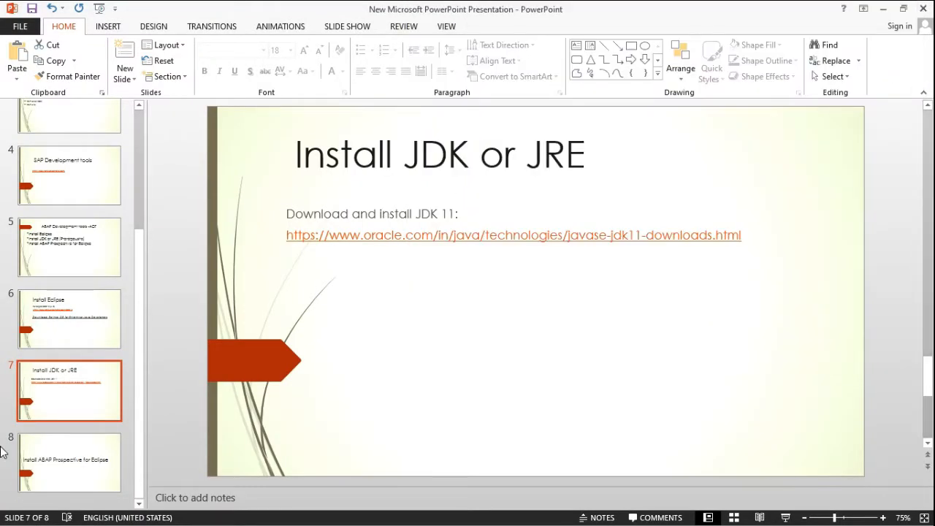
pyautogui.click(62, 451)
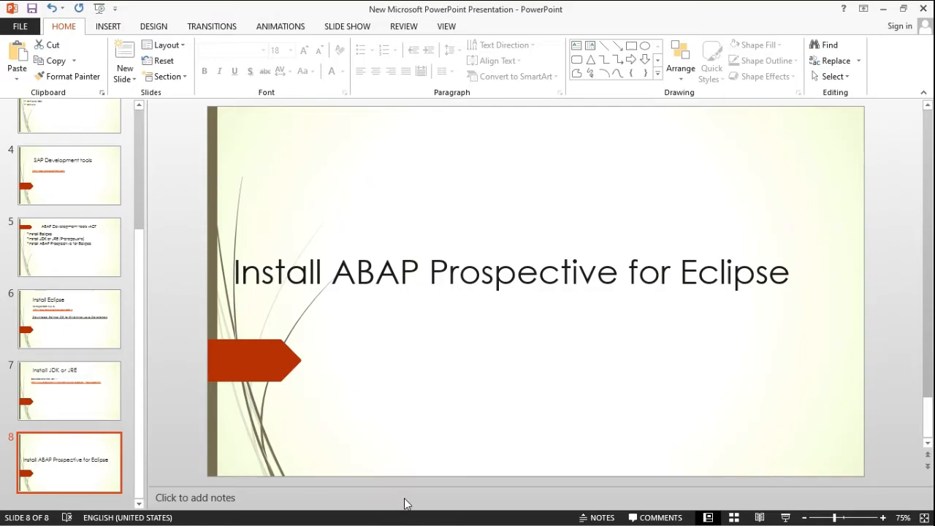
# Switch to the Download folder in File Explorer and run the eclipse application from its eclipse folder as administrator
pyautogui.hotkey('alt', 'Tab')
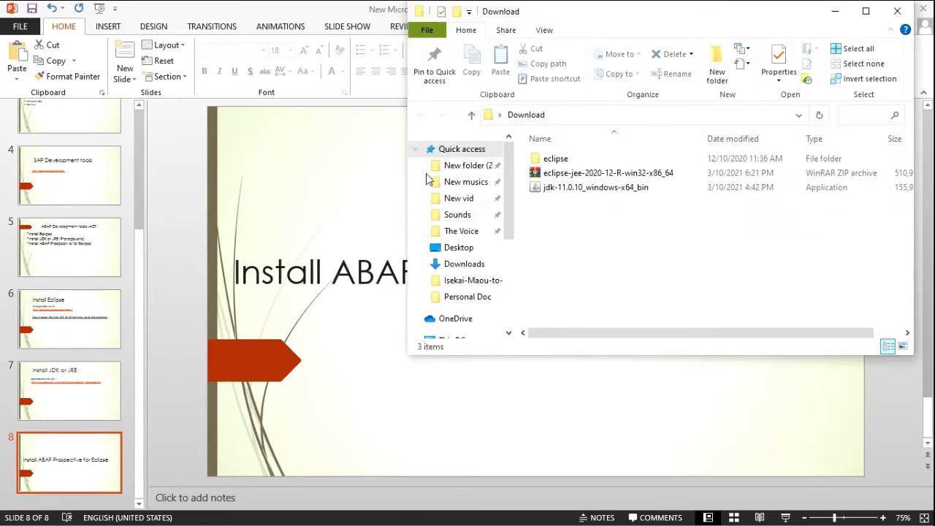
pyautogui.click(867, 12)
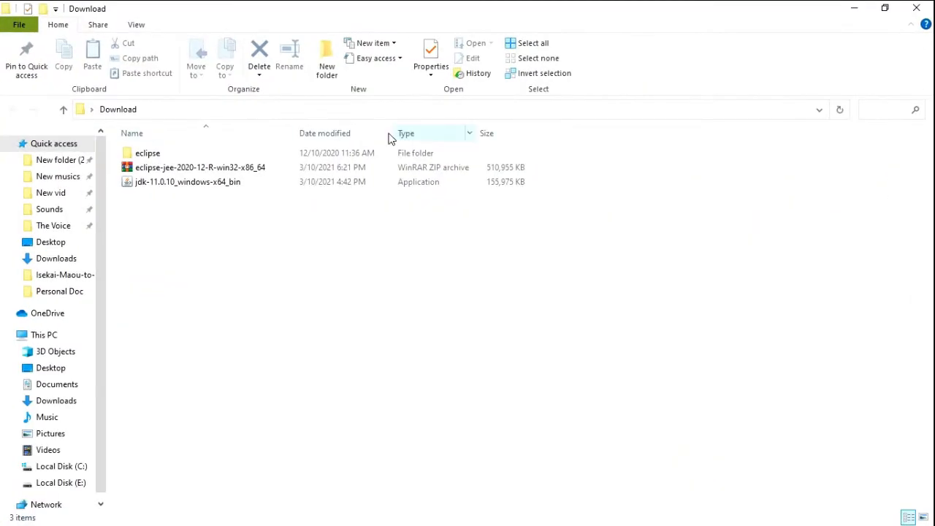
pyautogui.doubleClick(191, 160)
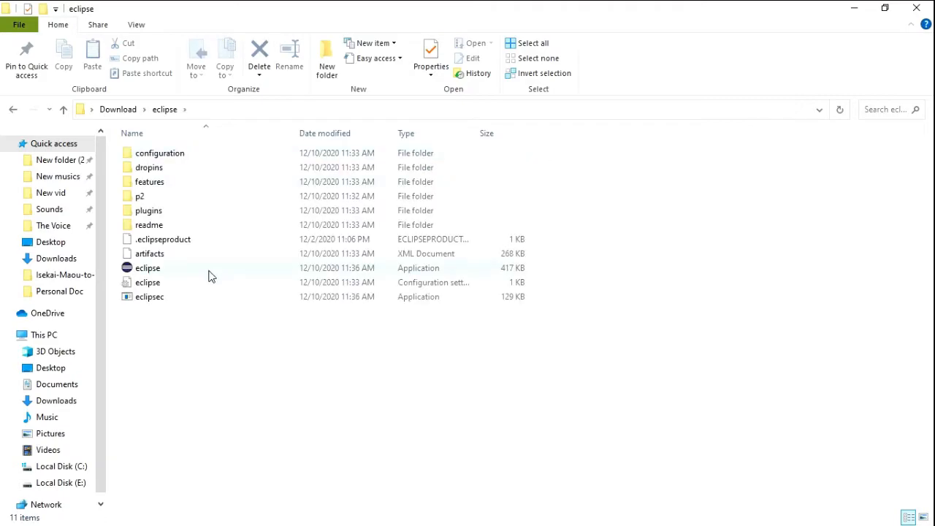
pyautogui.rightClick(210, 275)
pyautogui.rightClick(178, 270)
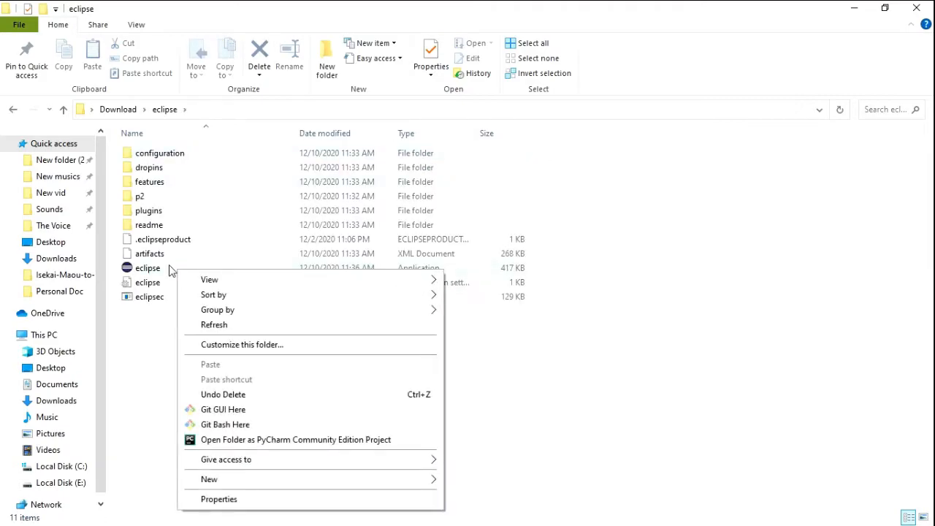
pyautogui.click(147, 271)
pyautogui.rightClick(146, 271)
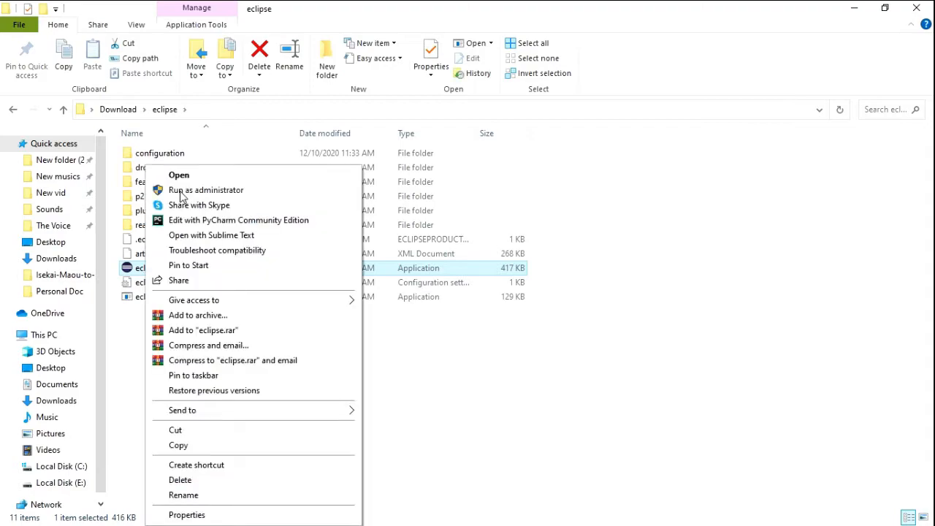
pyautogui.click(207, 190)
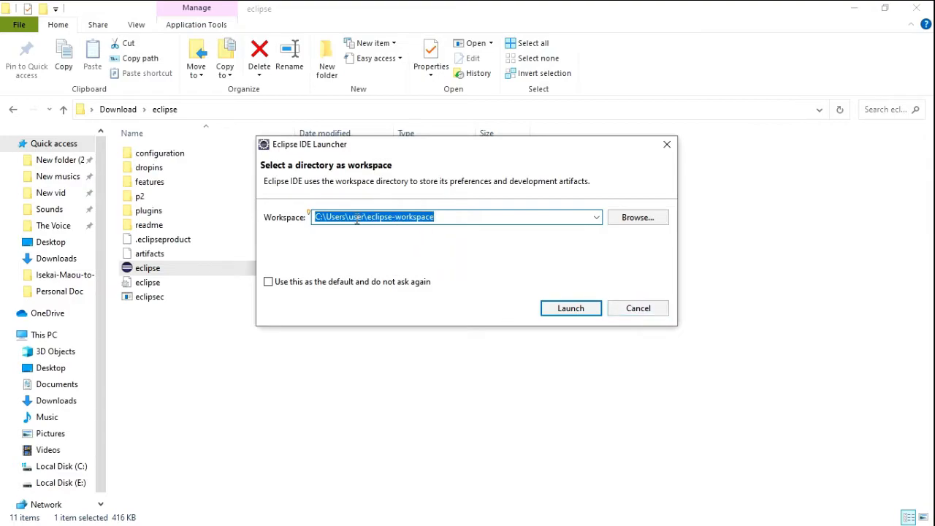
# Choose the Trail-1 folder in the user directory as the Eclipse workspace and launch the IDE
pyautogui.click(380, 218)
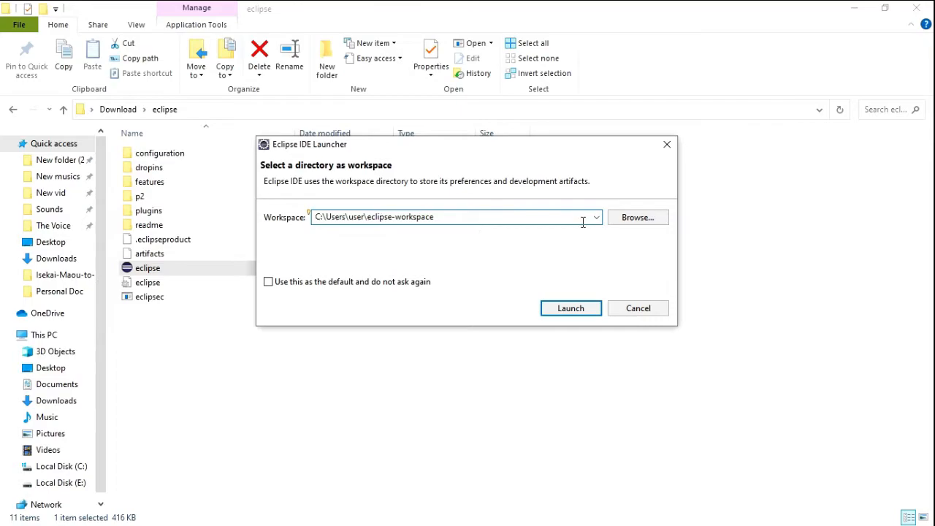
pyautogui.click(649, 223)
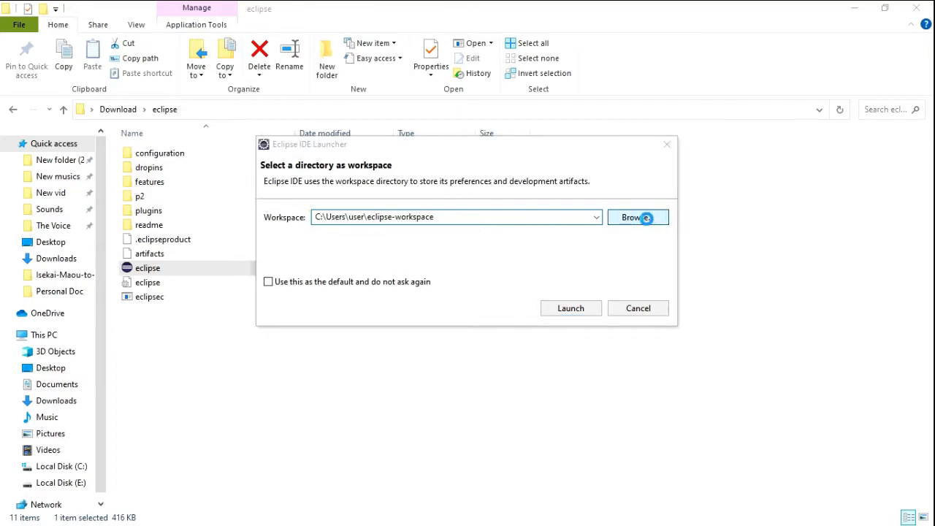
pyautogui.scroll(-5, 568, 337)
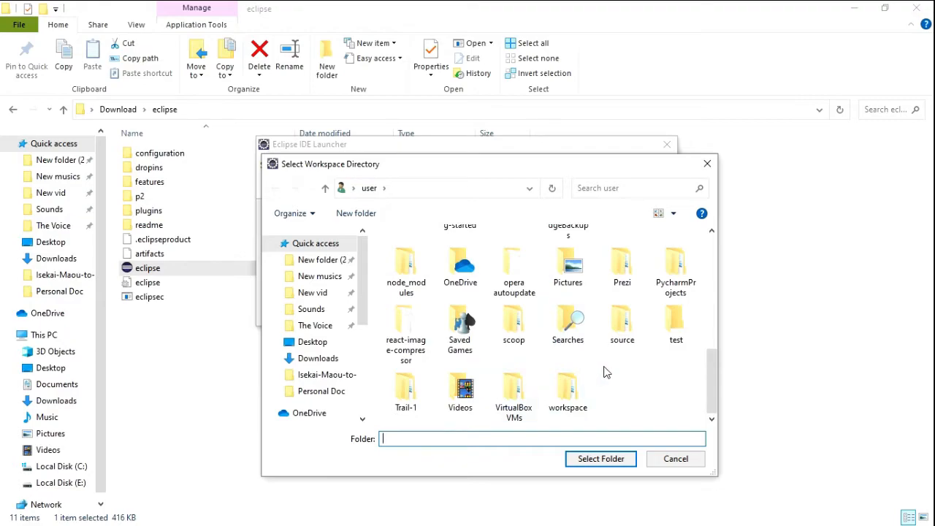
pyautogui.click(417, 396)
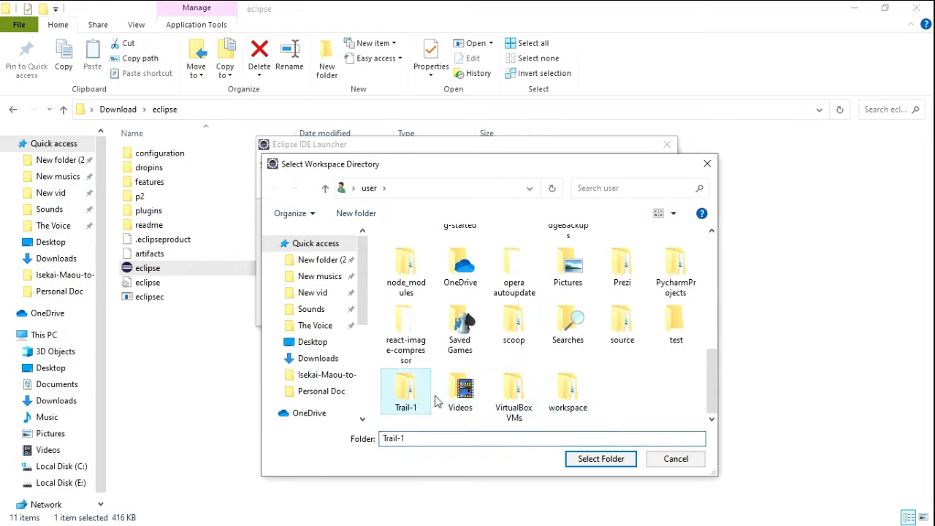
pyautogui.click(574, 461)
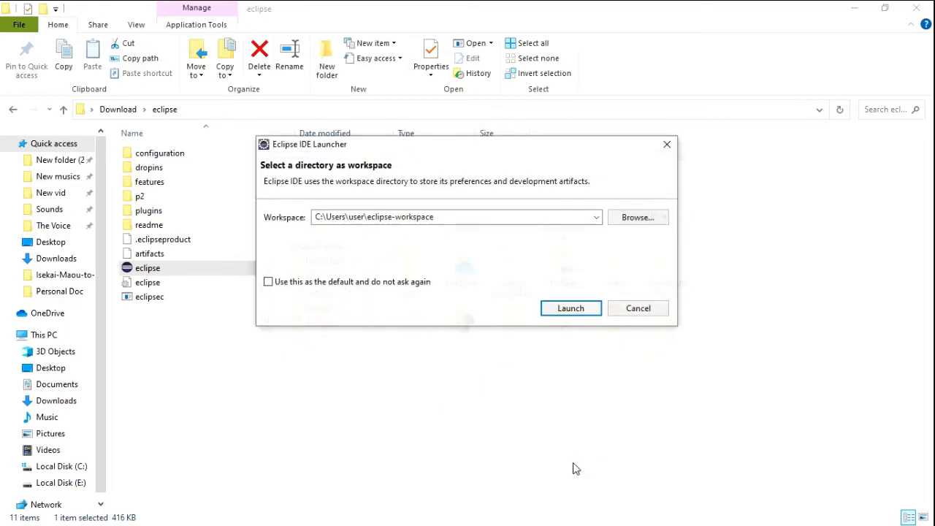
pyautogui.click(554, 309)
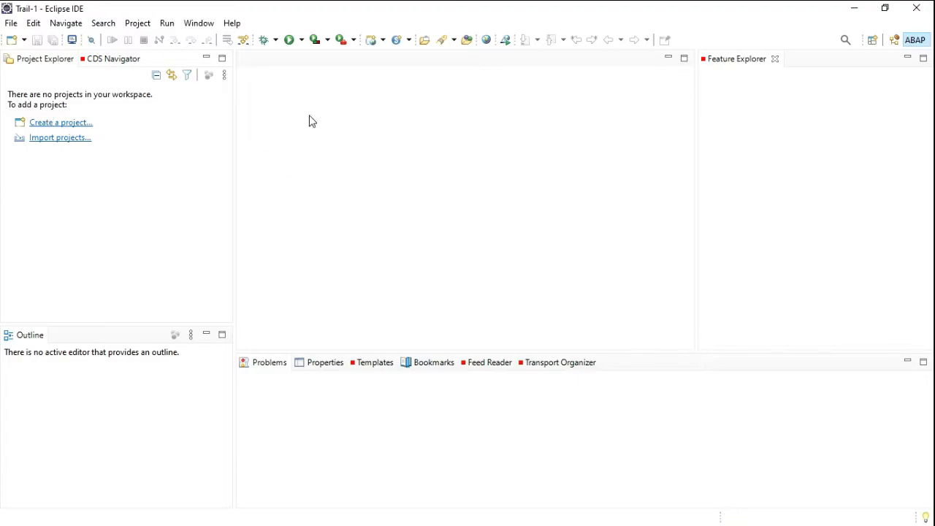
# Examine the list of available perspectives, including the ABAP entry, and close it without opening any perspective
pyautogui.click(873, 41)
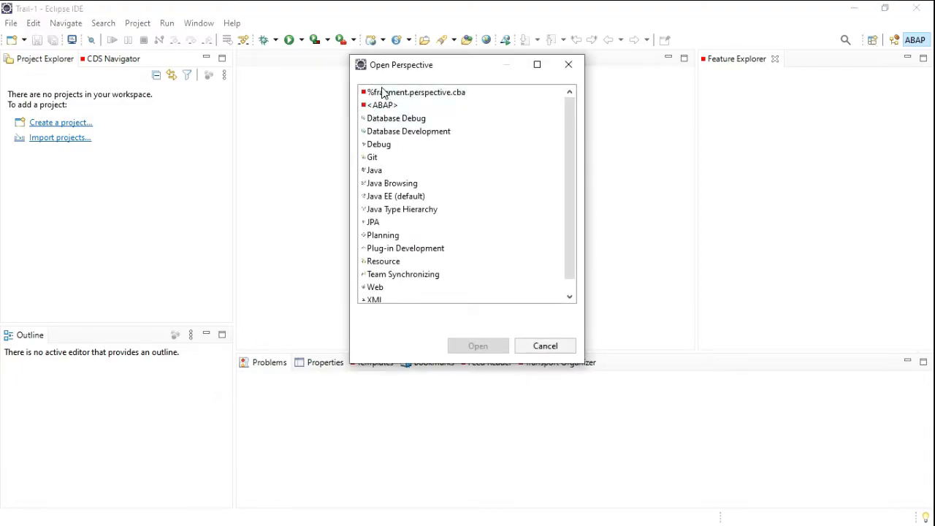
pyautogui.scroll(-1, 432, 139)
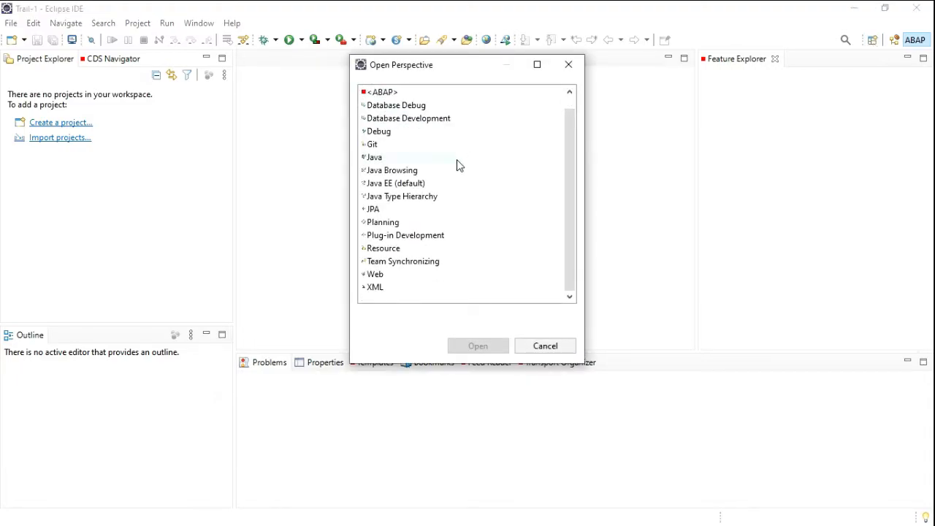
pyautogui.scroll(1, 451, 240)
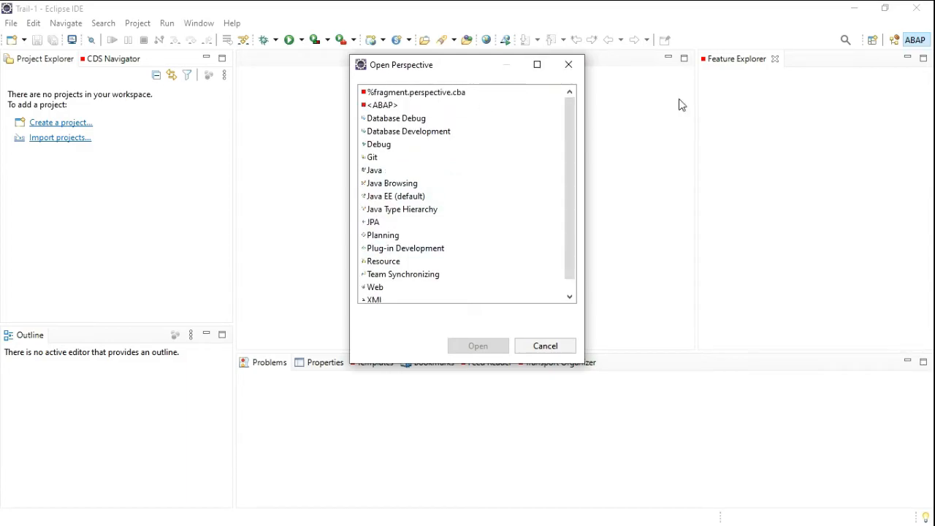
pyautogui.click(914, 44)
pyautogui.click(569, 64)
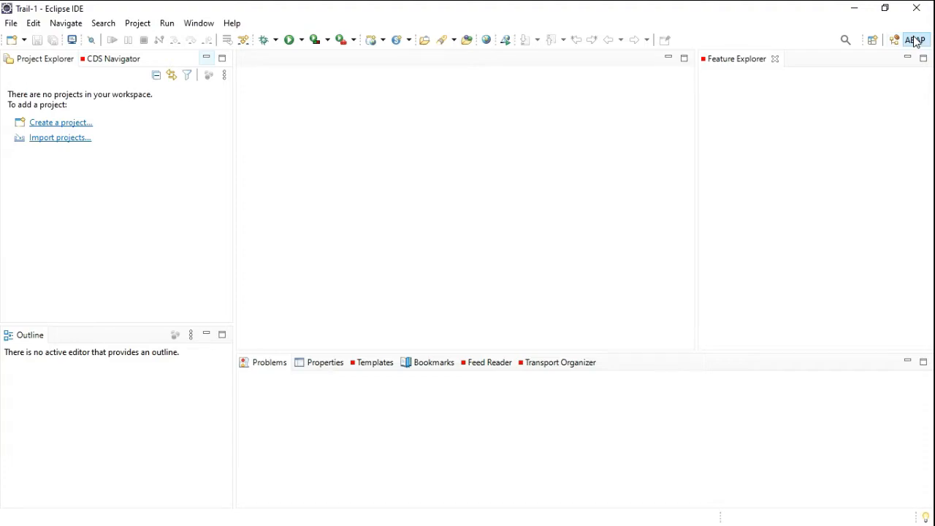
pyautogui.click(872, 44)
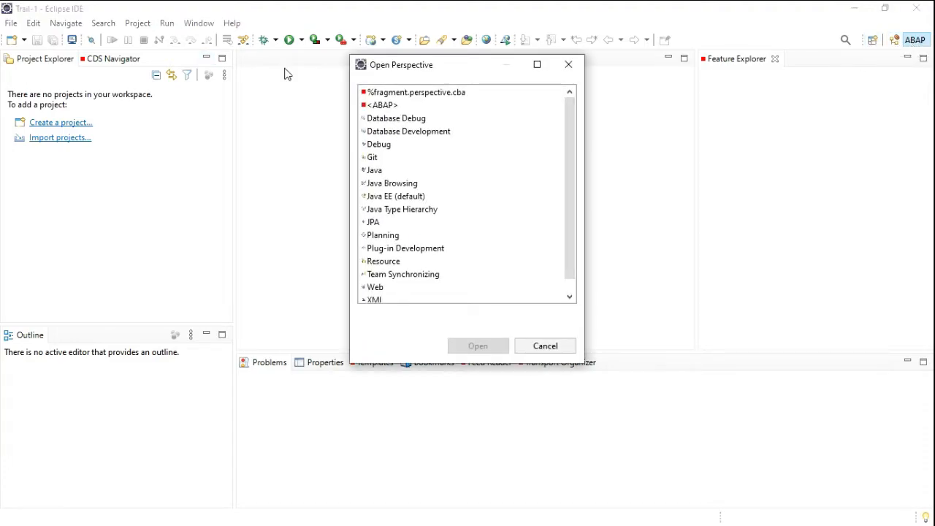
pyautogui.click(390, 108)
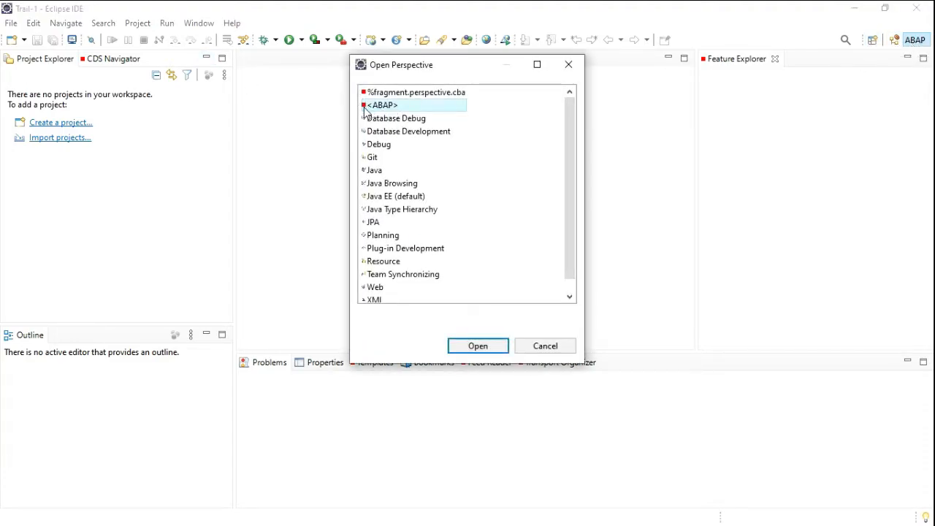
pyautogui.click(569, 64)
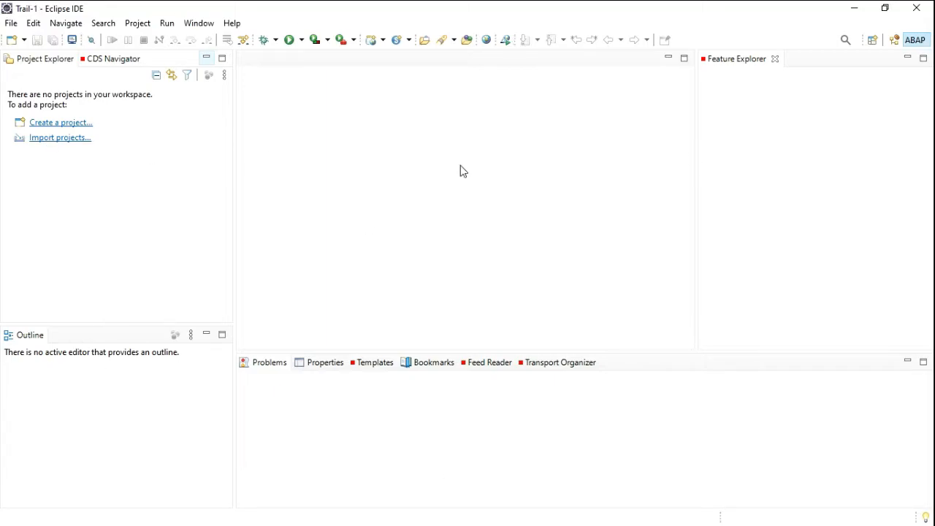
pyautogui.click(873, 41)
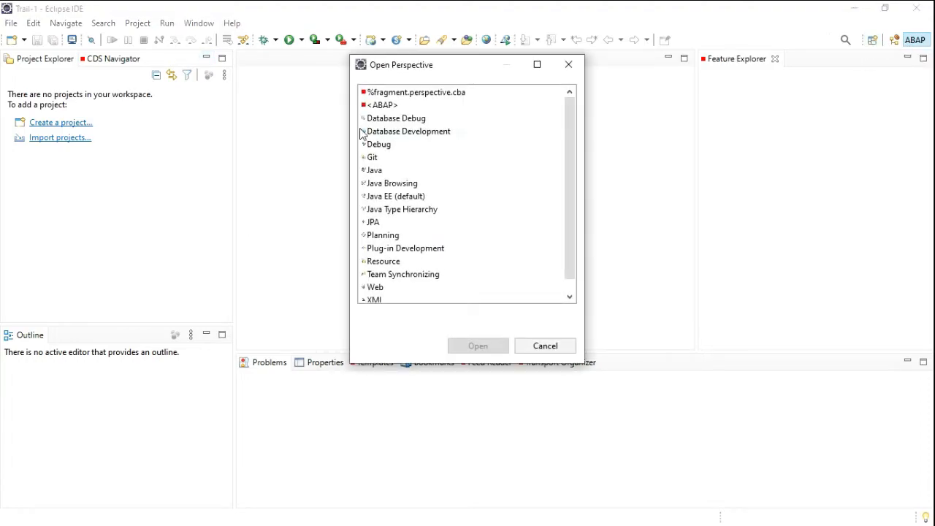
pyautogui.click(157, 161)
pyautogui.click(120, 172)
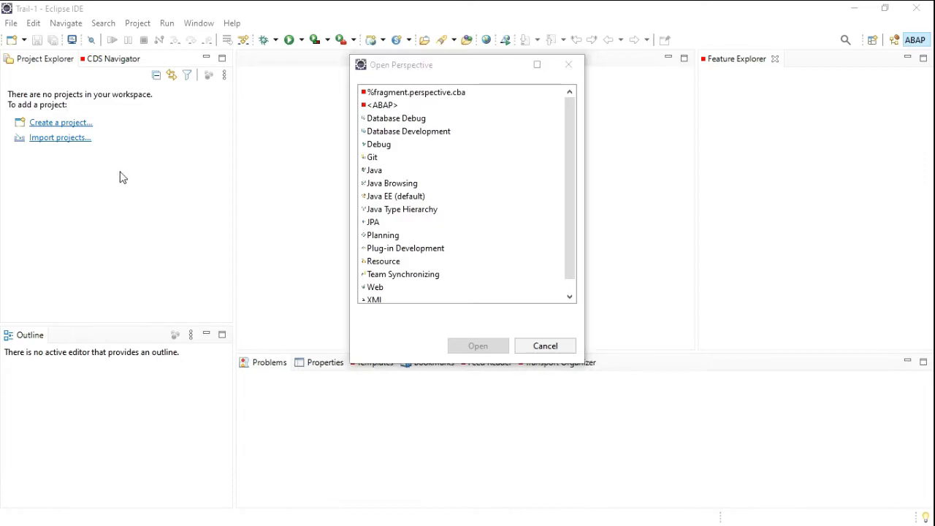
pyautogui.click(570, 65)
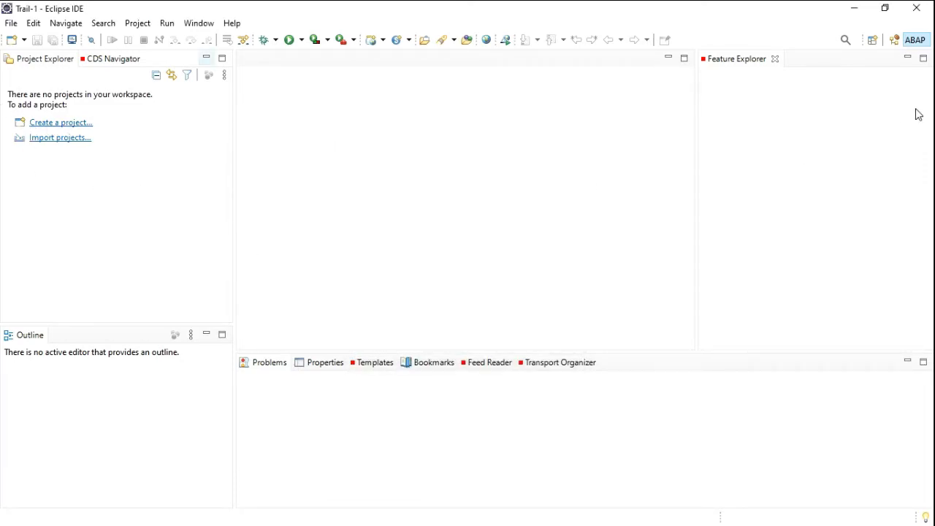
pyautogui.click(872, 43)
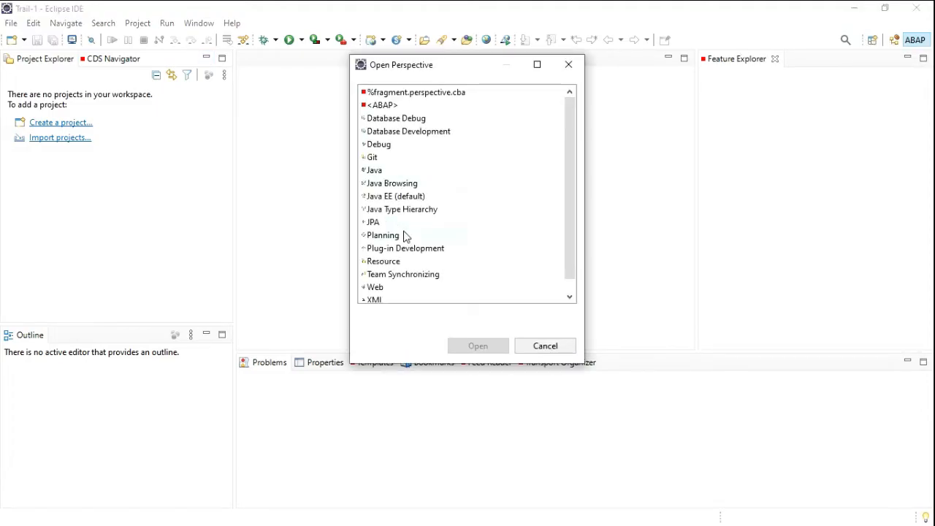
pyautogui.scroll(-1, 421, 240)
pyautogui.scroll(1, 404, 160)
pyautogui.click(552, 346)
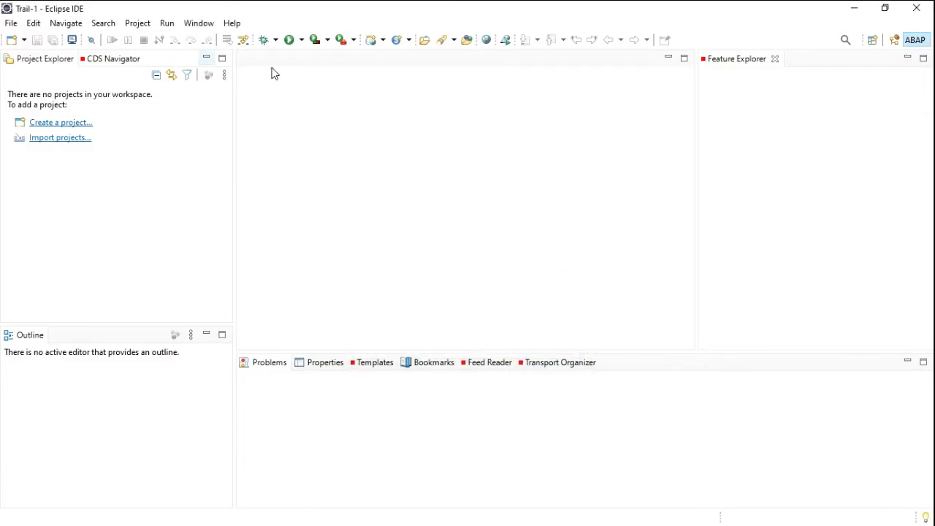
# Start installing new software and begin adding a repository with the name 2020-12
pyautogui.click(232, 24)
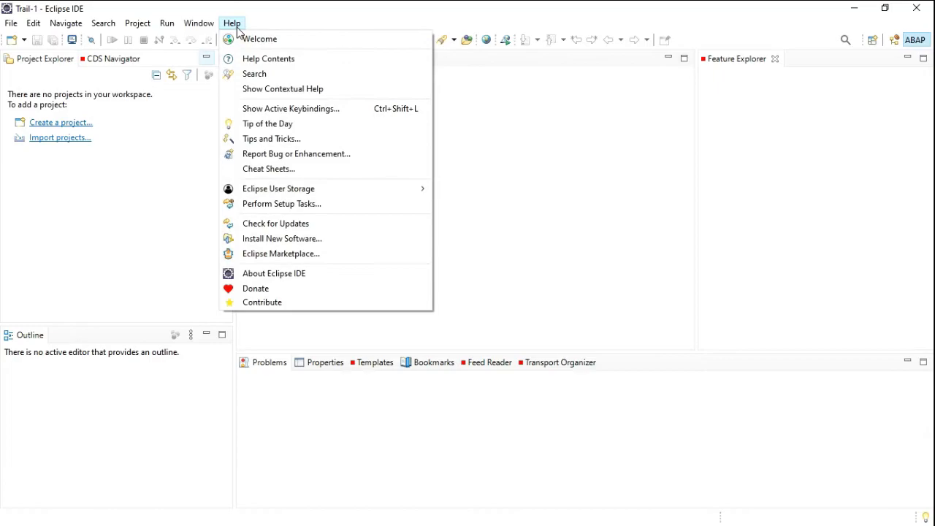
pyautogui.click(280, 241)
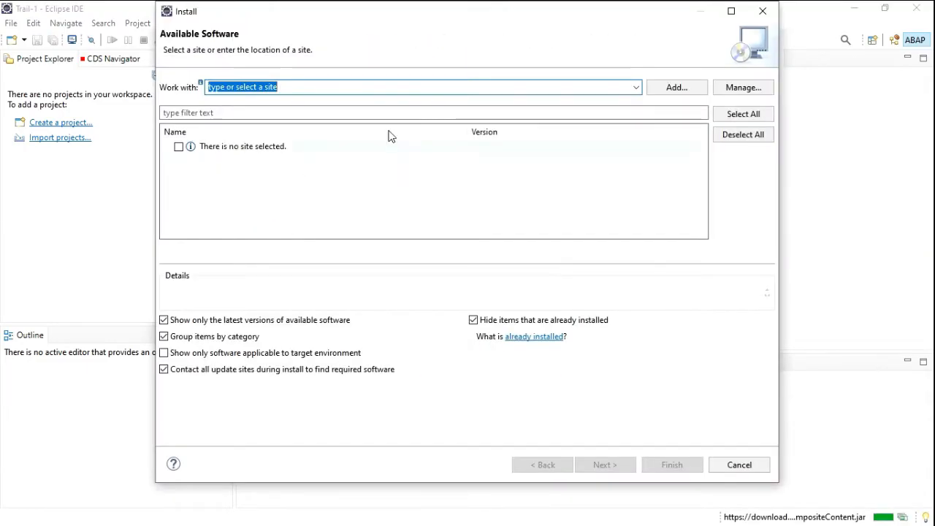
pyautogui.click(668, 91)
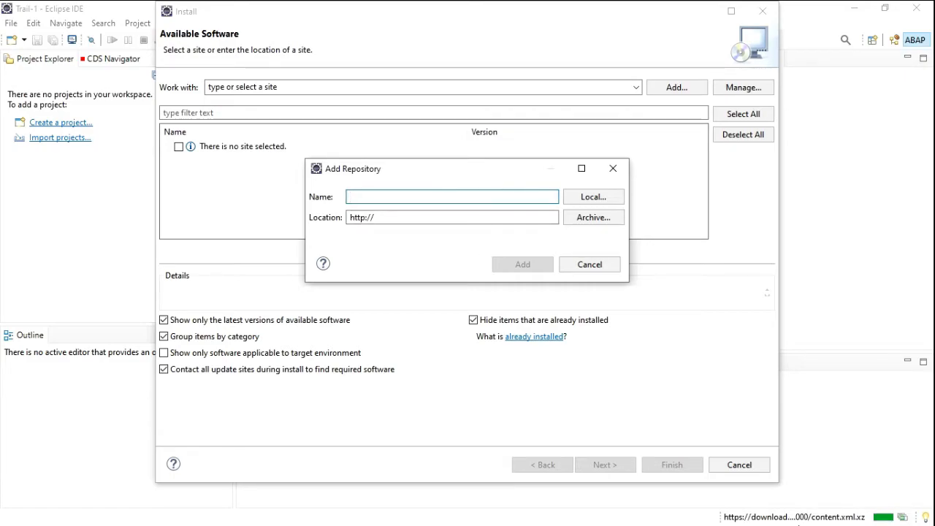
pyautogui.write('202')
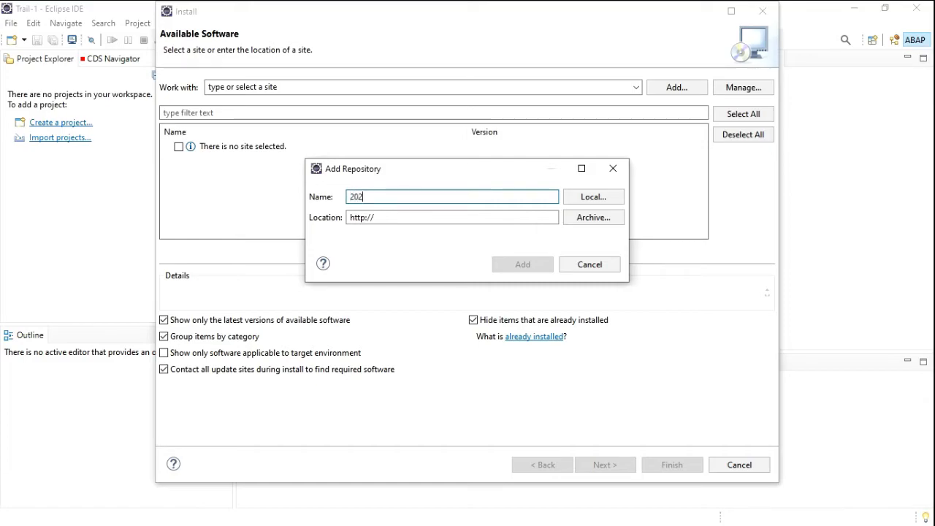
pyautogui.write('0-12')
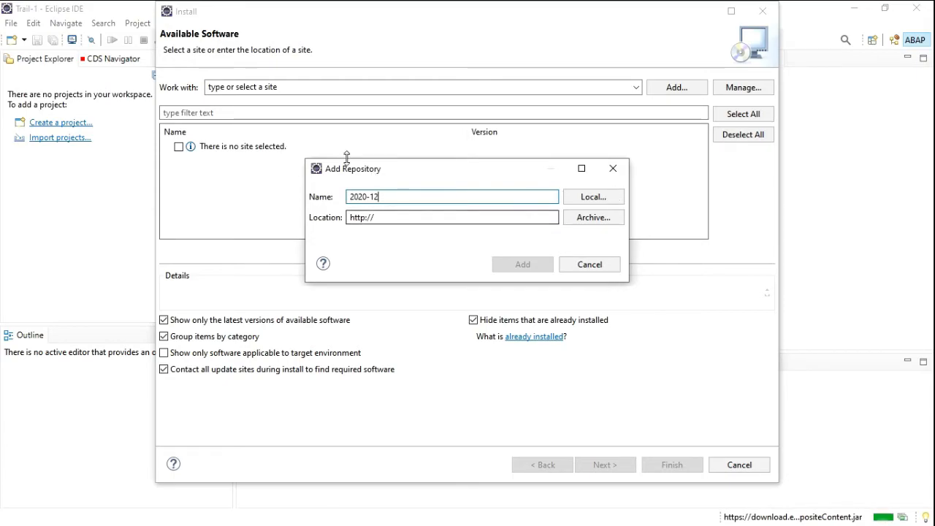
# Switch to Chrome and select the 2020-12 software repository URL on the SAP Development Tools page
pyautogui.hotkey('alt', 'Tab')
pyautogui.hotkey('alt', 'Tab')
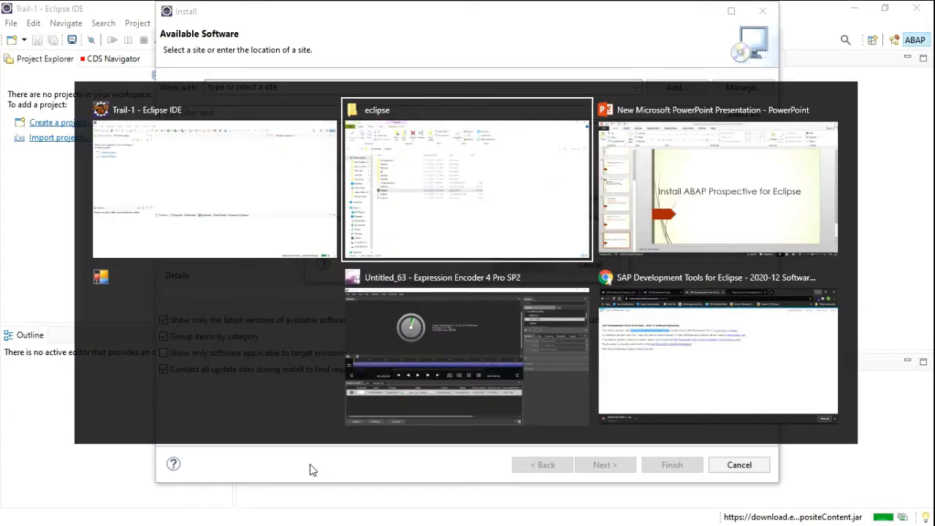
pyautogui.hotkey('alt', 'Tab')
pyautogui.hotkey('alt', 'Tab')
pyautogui.hotkey('alt', 'Tab')
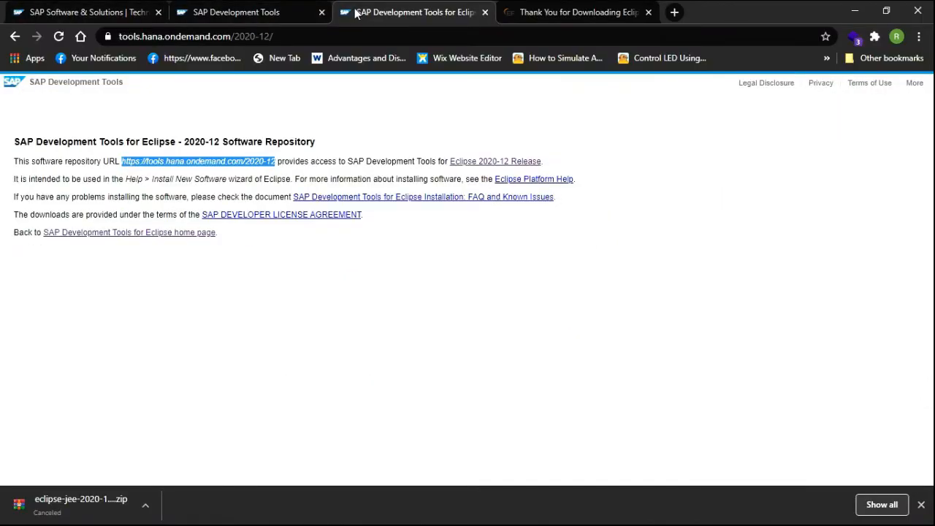
pyautogui.click(263, 10)
pyautogui.click(412, 8)
pyautogui.click(149, 160)
pyautogui.moveTo(121, 162); pyautogui.dragTo(266, 161)
# Switch back to Eclipse and try to replace the new repository's location with the copied URL
pyautogui.hotkey('alt', 'Tab')
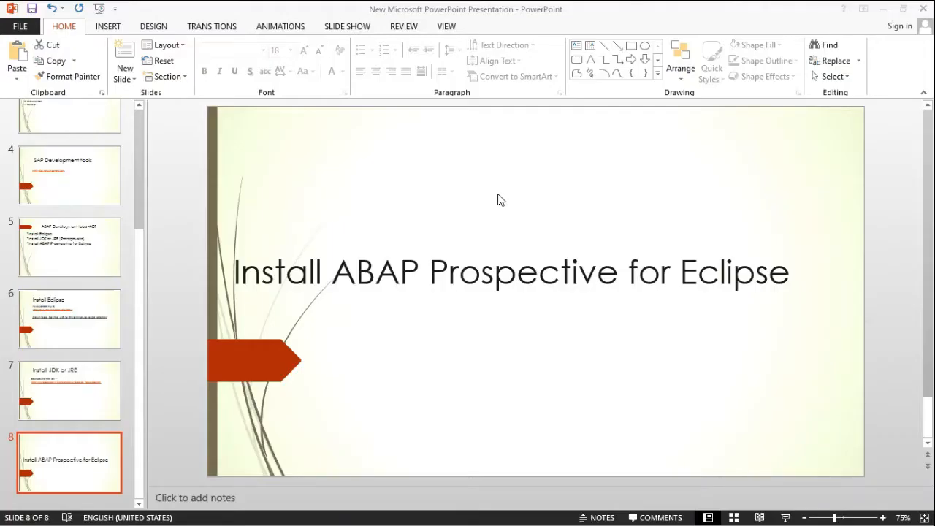
pyautogui.click(501, 200)
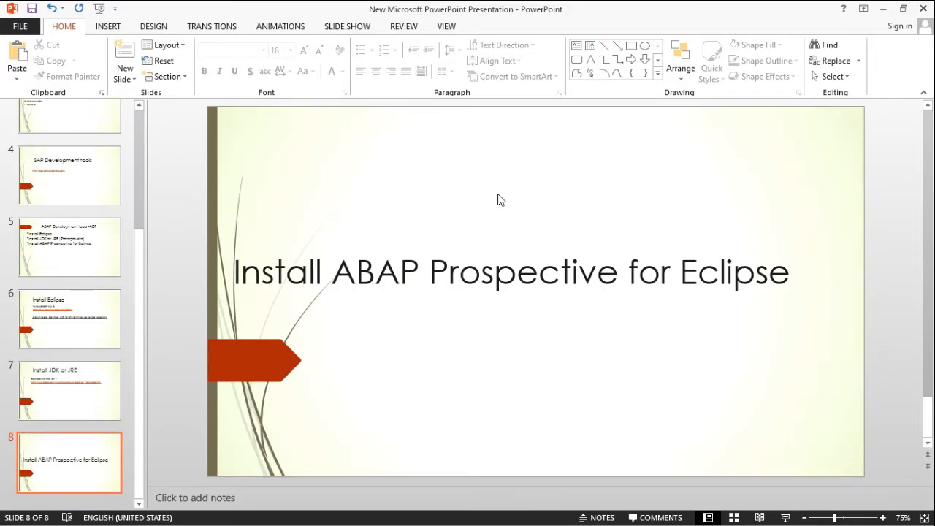
pyautogui.hotkey('alt', 'Tab')
pyautogui.hotkey('alt', 'Tab')
pyautogui.hotkey('alt', 'Tab')
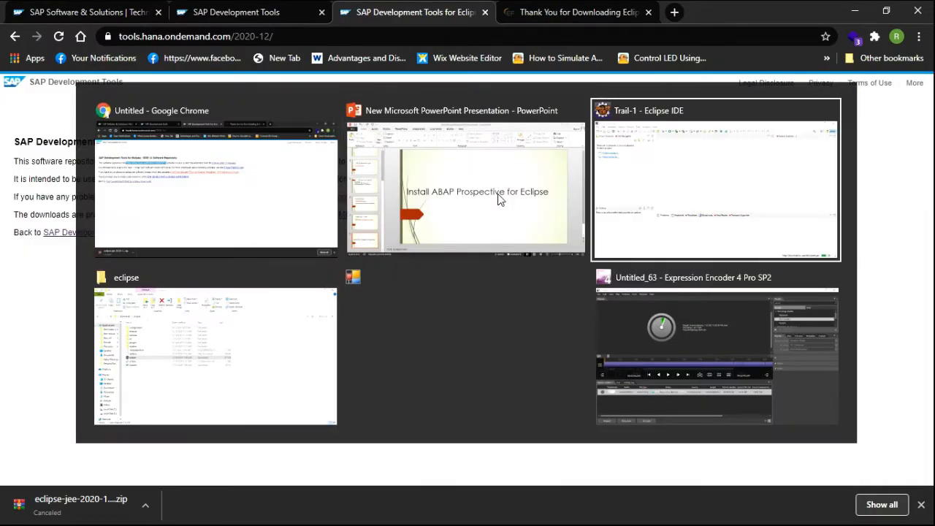
pyautogui.press('Tab')
pyautogui.write('http://')
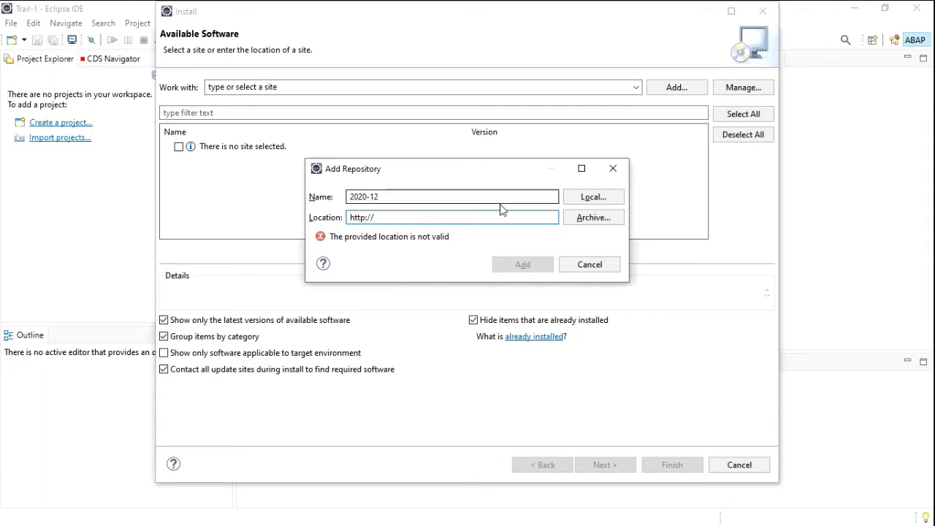
pyautogui.moveTo(381, 217); pyautogui.dragTo(332, 219)
pyautogui.write('http://')
pyautogui.hotkey('alt', 'Tab')
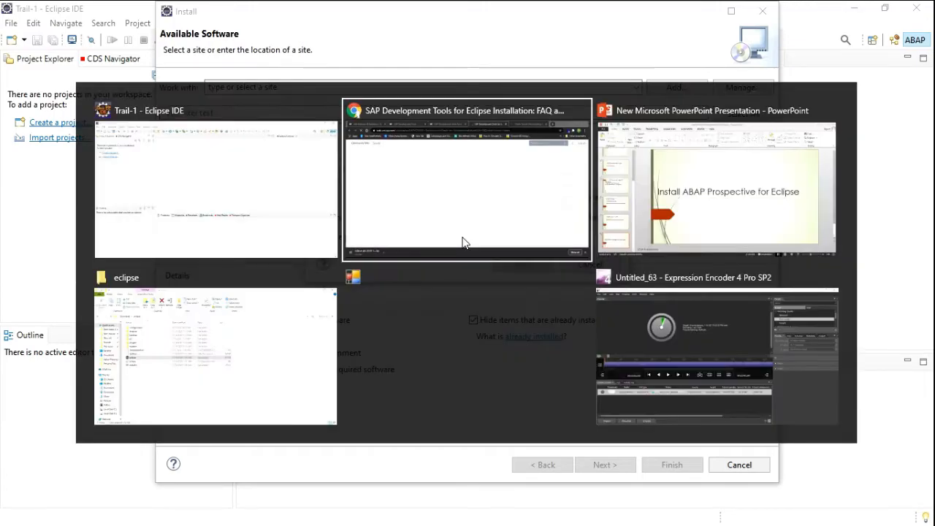
pyautogui.hotkey('alt', 'Tab')
pyautogui.hotkey('alt', 'Tab')
pyautogui.hotkey('alt', 'Tab')
pyautogui.hotkey('alt', 'Tab')
pyautogui.hotkey('alt', 'Tab')
pyautogui.hotkey('alt', 'Tab')
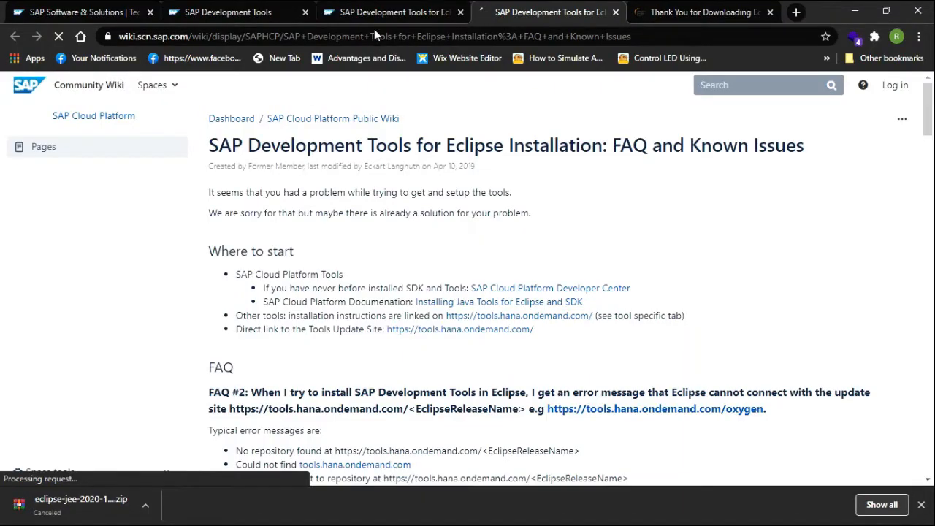
pyautogui.click(372, 13)
pyautogui.click(118, 162)
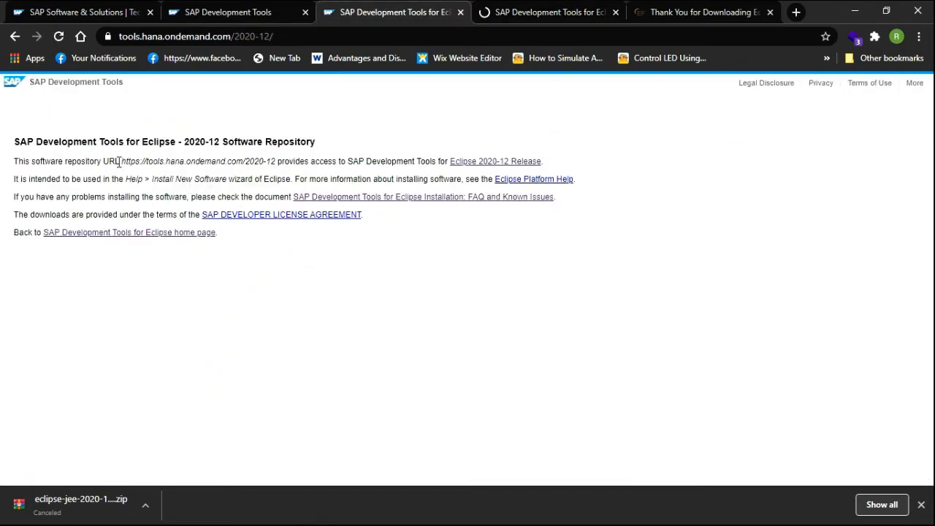
pyautogui.moveTo(126, 162); pyautogui.dragTo(272, 164)
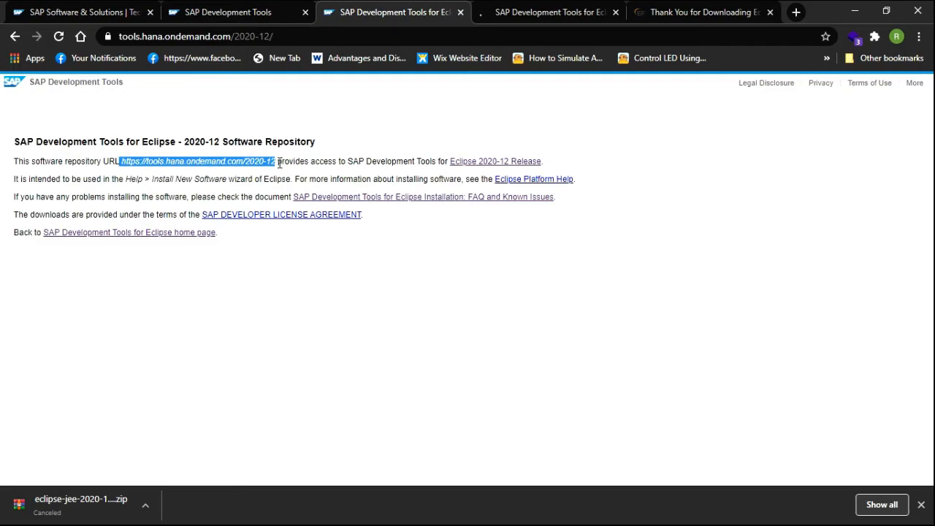
pyautogui.hotkey('alt', 'Tab')
pyautogui.hotkey('alt', 'Tab')
pyautogui.hotkey('alt', 'Tab')
pyautogui.hotkey('alt', 'Tab')
pyautogui.hotkey('alt', 'Tab')
pyautogui.hotkey('alt', 'Tab')
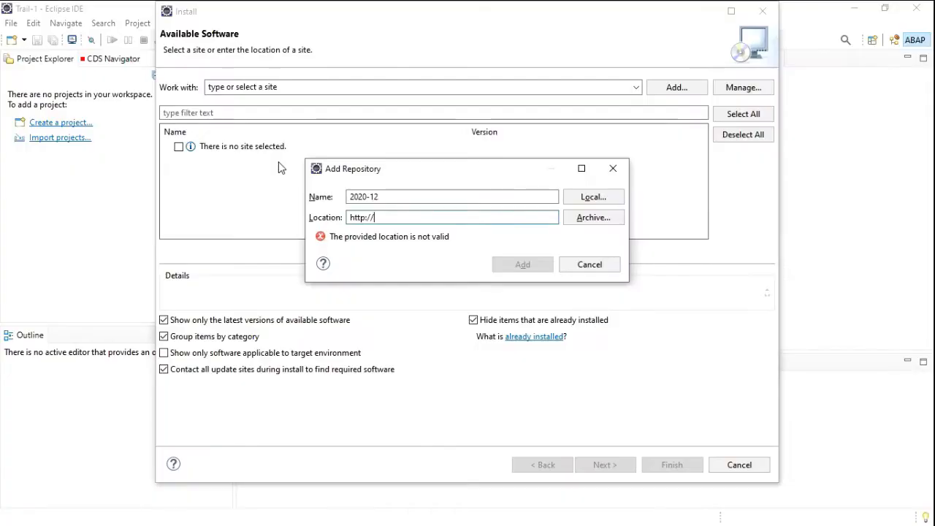
pyautogui.click(400, 218)
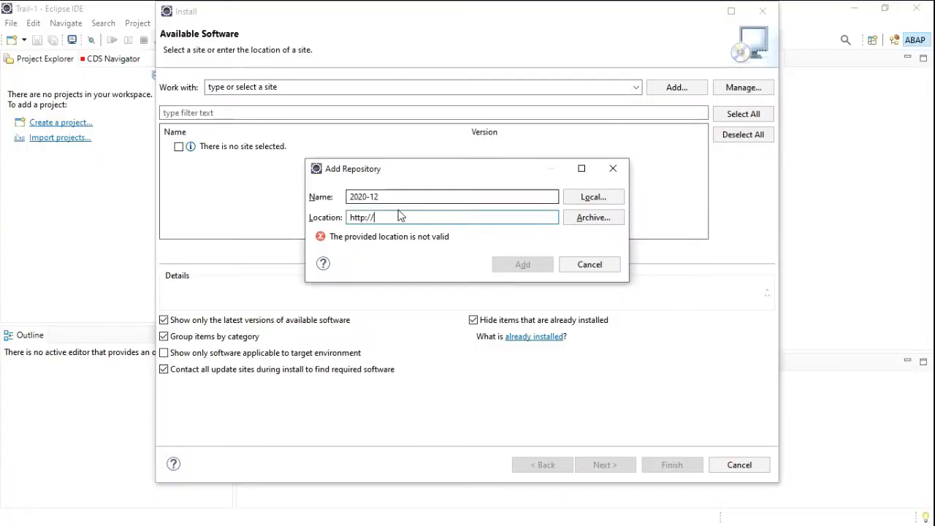
pyautogui.moveTo(379, 217); pyautogui.dragTo(333, 218)
pyautogui.write('https://tools.hana.ondemand.com/2020-12')
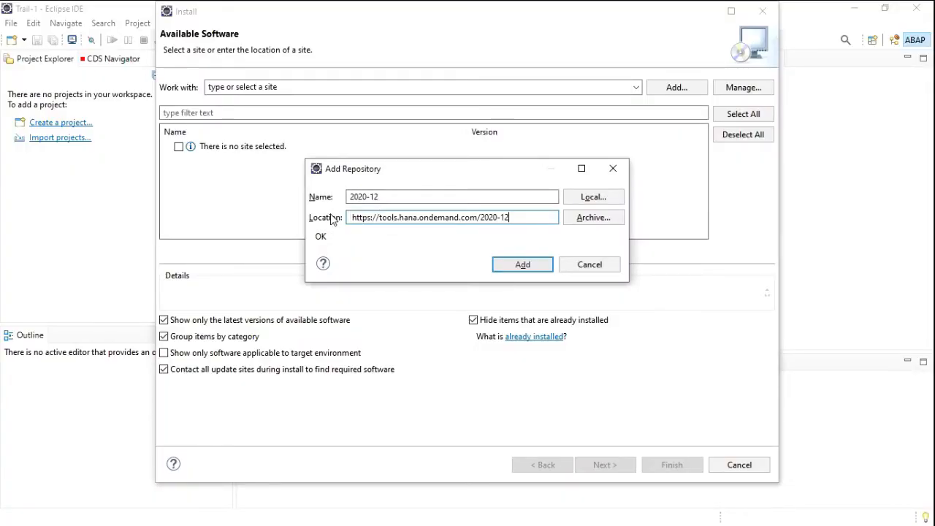
pyautogui.click(532, 265)
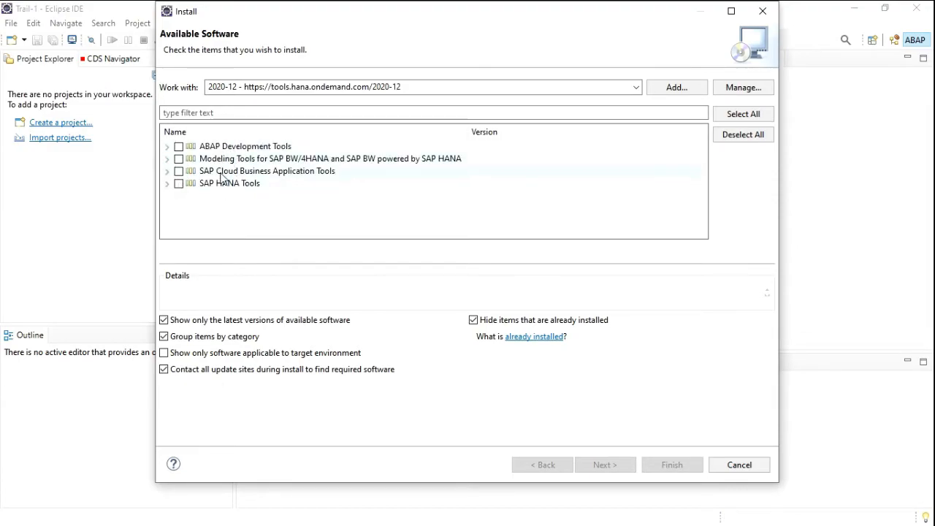
# Select ABAP Development Tools, the SAP BW Modeling Tools, SAP Cloud Business Application Tools and SAP HANA Tools for installation and continue to the license review
pyautogui.click(179, 146)
pyautogui.click(178, 159)
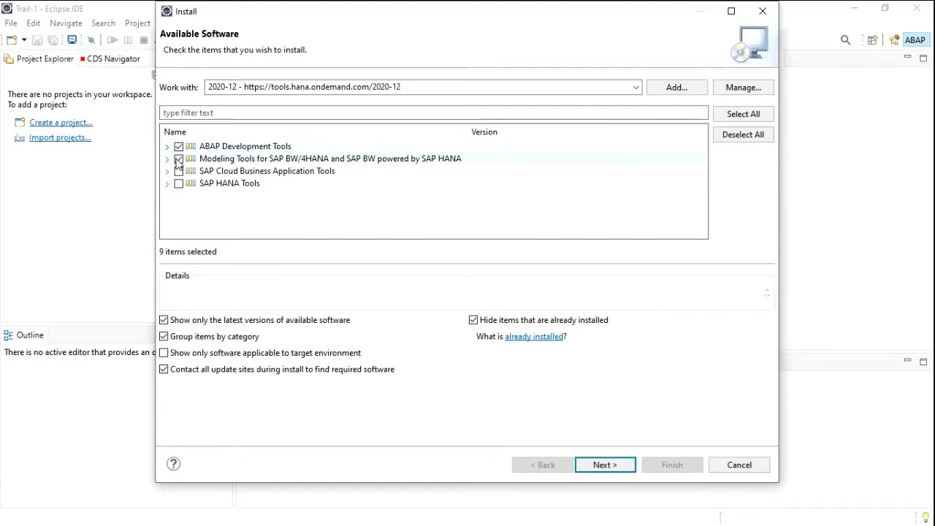
pyautogui.click(177, 172)
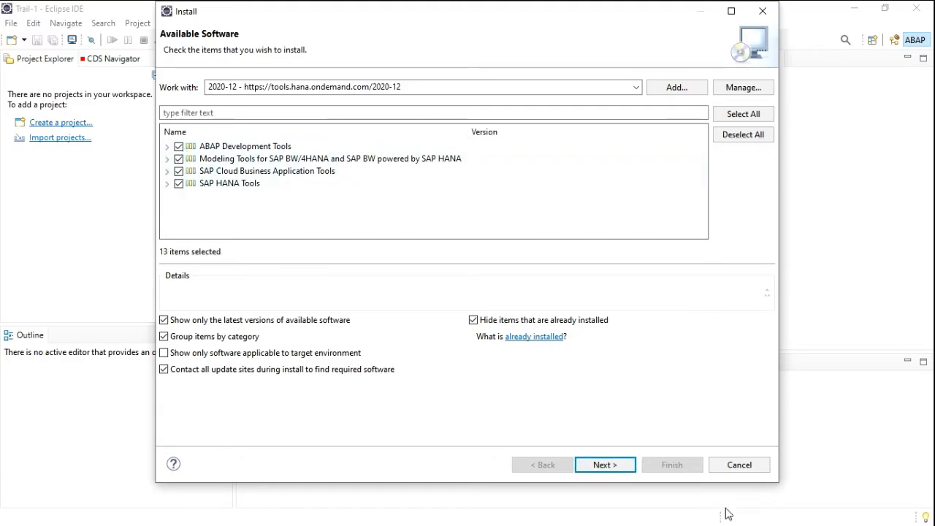
pyautogui.click(619, 465)
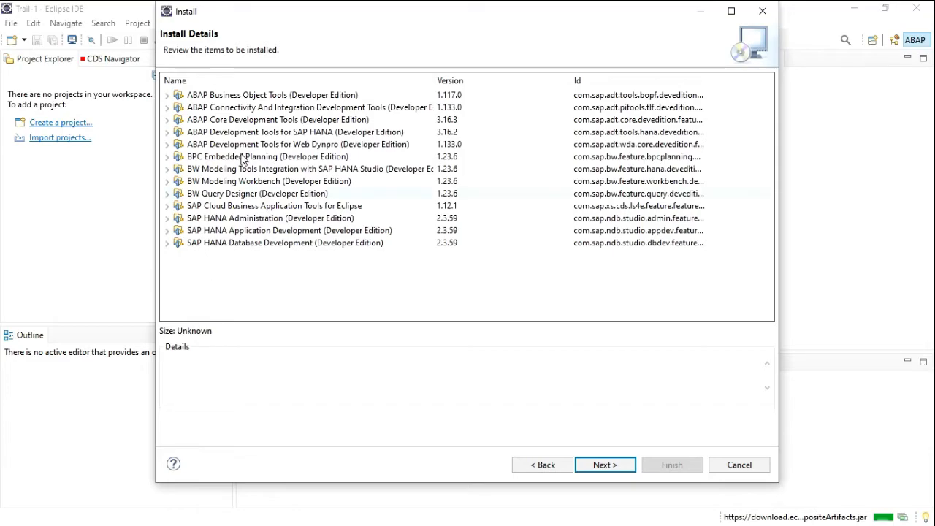
pyautogui.click(604, 465)
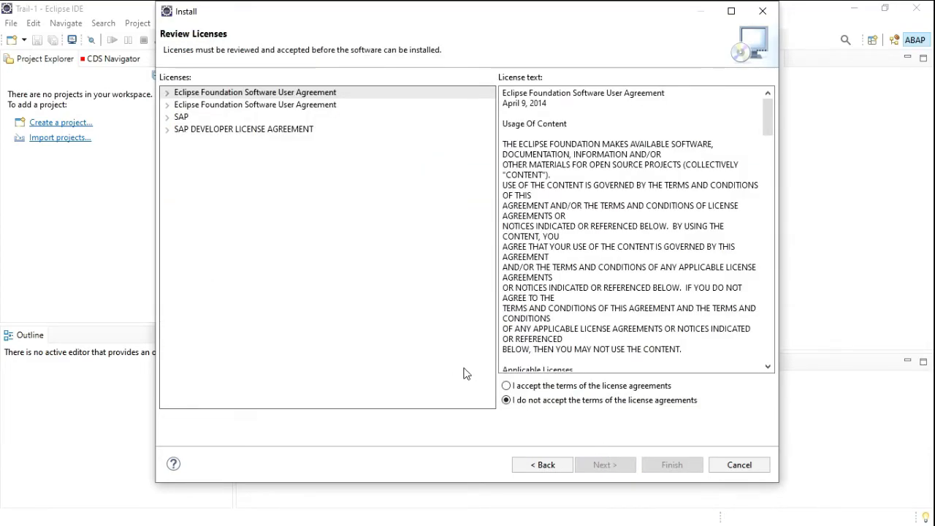
# Accept the terms of the license agreements to start the installation, and display the detailed installation progress
pyautogui.click(506, 385)
pyautogui.click(665, 467)
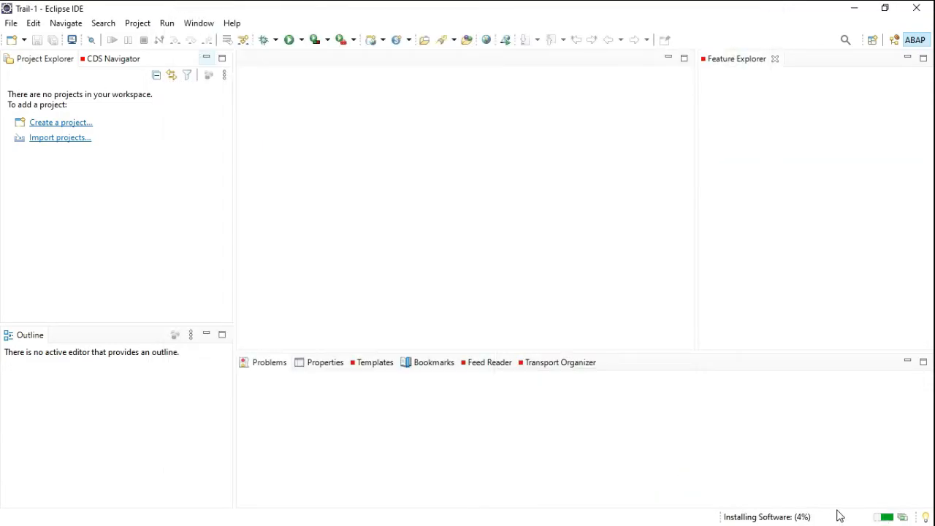
pyautogui.click(906, 519)
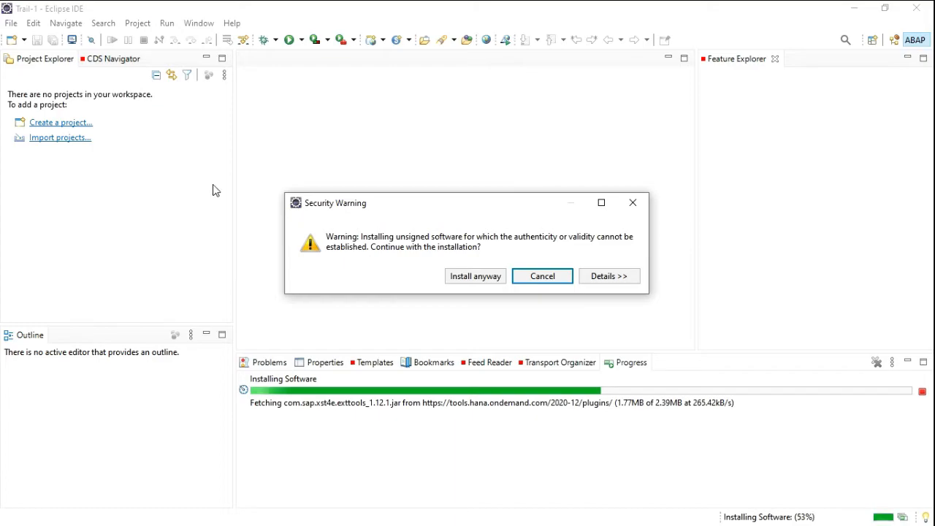
# Allow the unsigned software to be installed and accept the Eclipse.org Foundation certificate as trusted
pyautogui.click(476, 280)
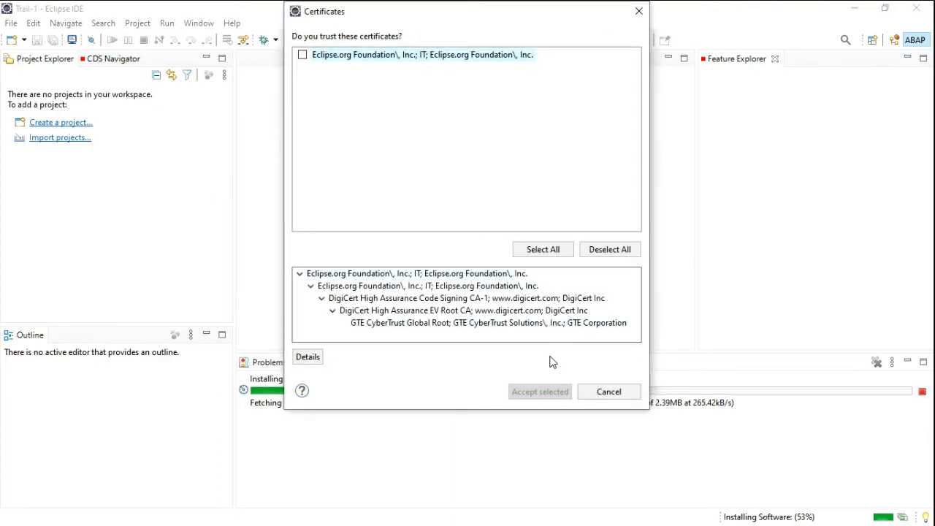
pyautogui.click(303, 55)
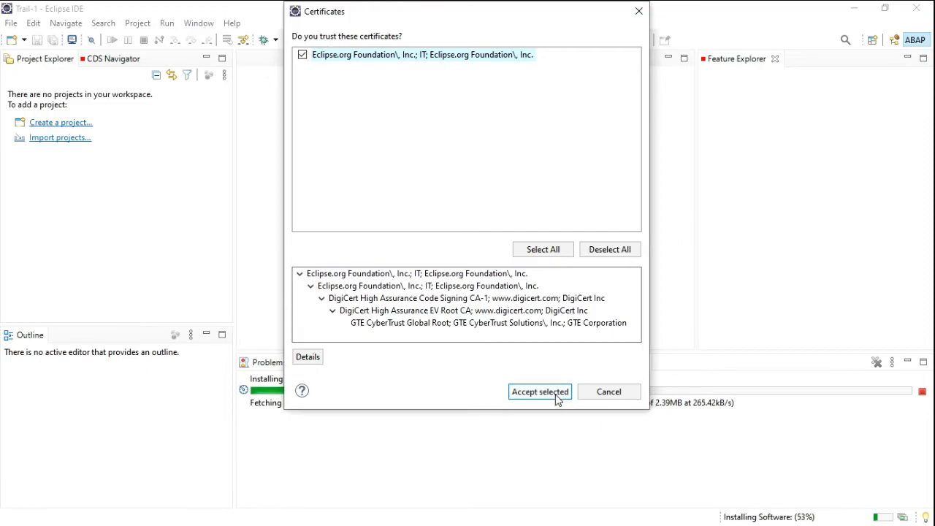
pyautogui.click(556, 394)
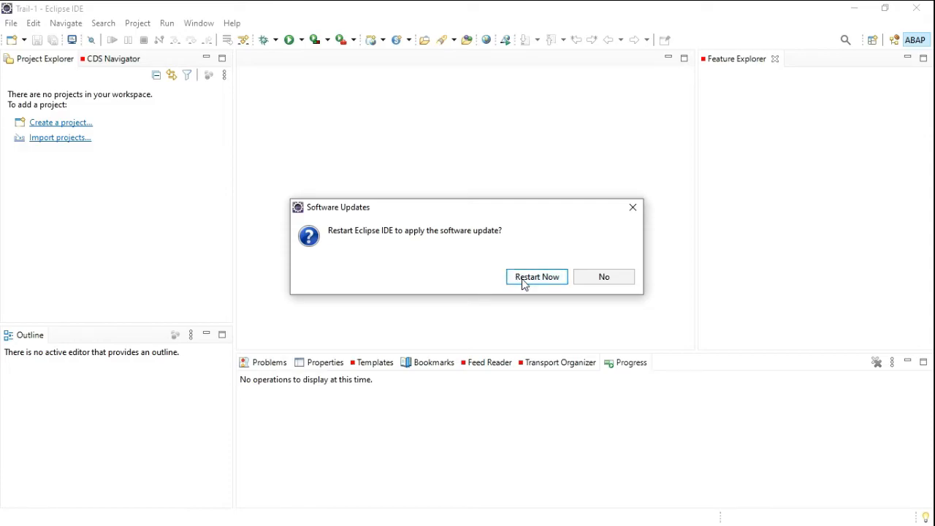
# Restart Eclipse to apply the software update, minimizing the other windows in the way, and close the Welcome page
pyautogui.click(526, 284)
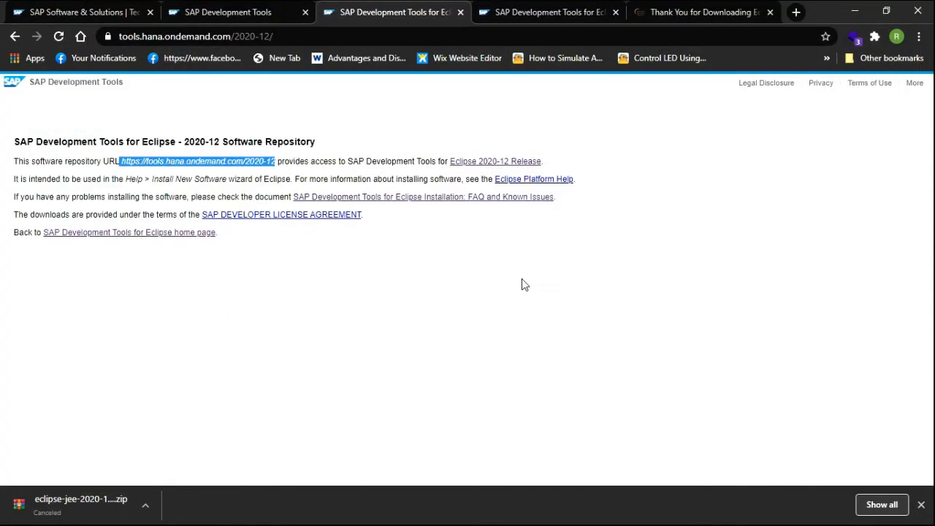
pyautogui.click(855, 11)
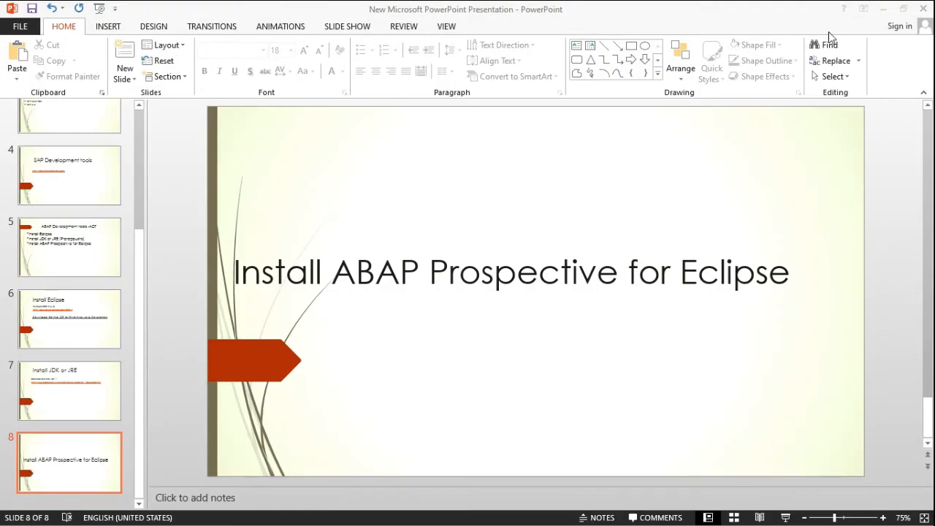
pyautogui.click(882, 8)
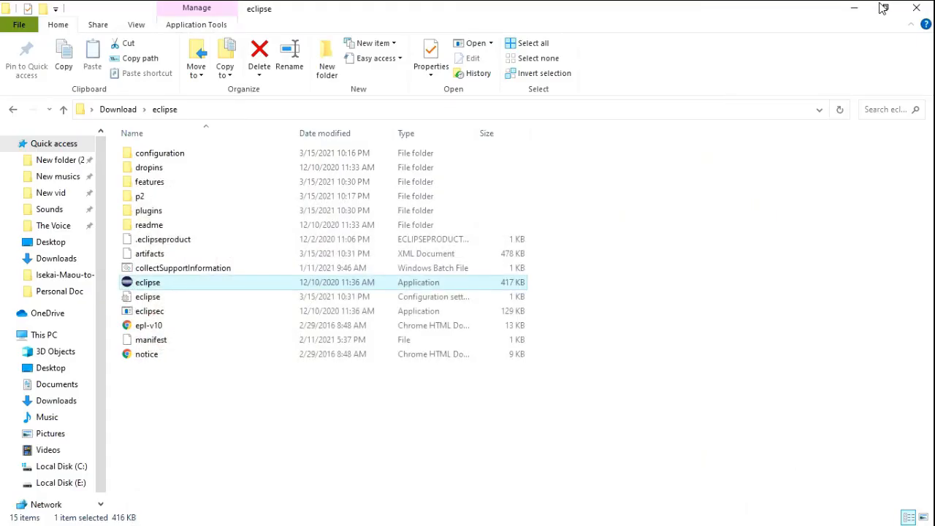
pyautogui.click(870, 9)
pyautogui.click(866, 9)
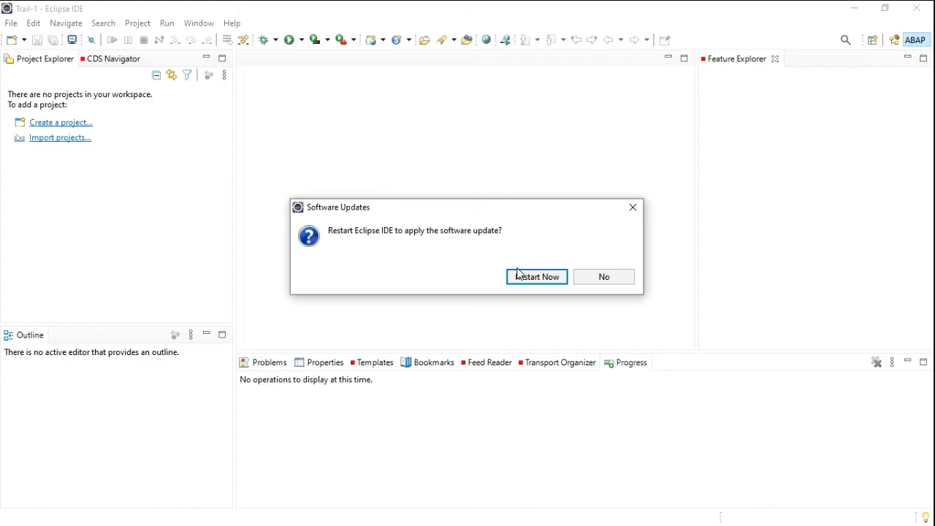
pyautogui.click(521, 278)
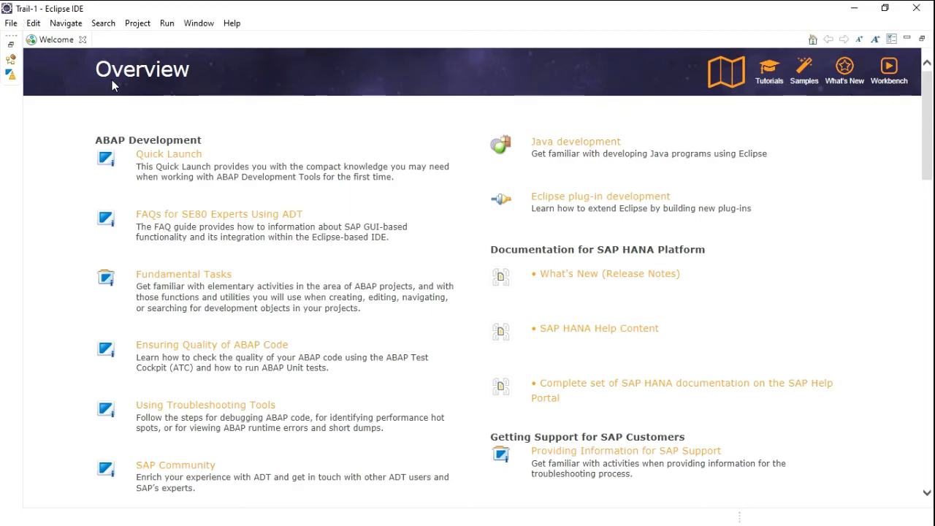
pyautogui.click(82, 40)
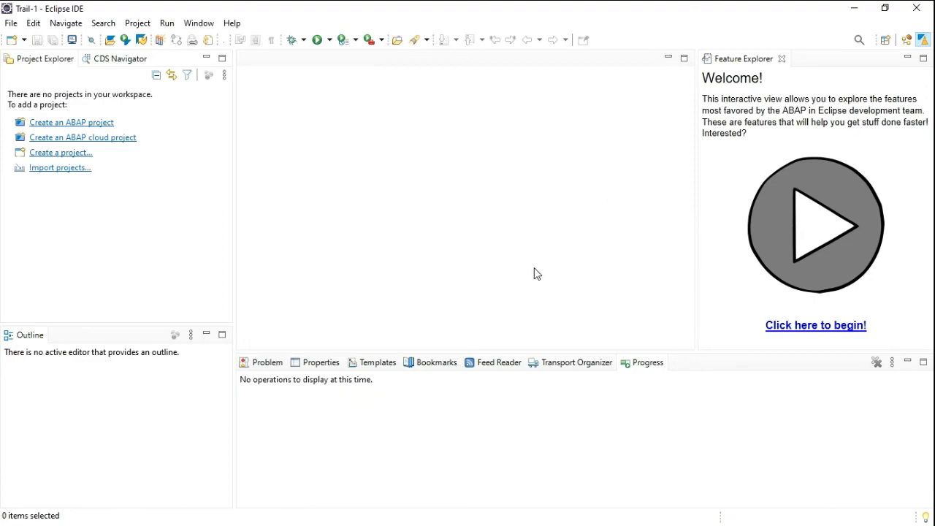
# Open an additional ABAP perspective from the list of available perspectives and close it again
pyautogui.click(886, 41)
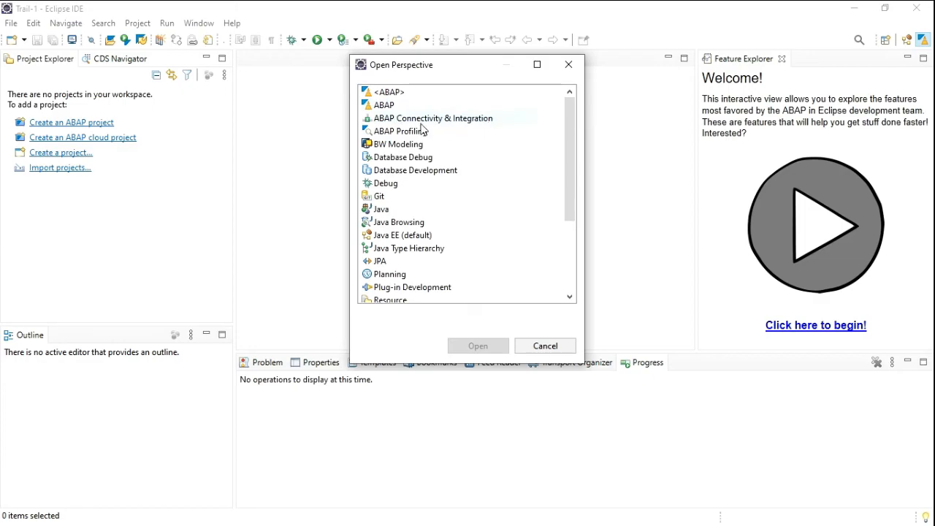
pyautogui.scroll(-3, 430, 223)
pyautogui.scroll(3, 430, 223)
pyautogui.click(384, 105)
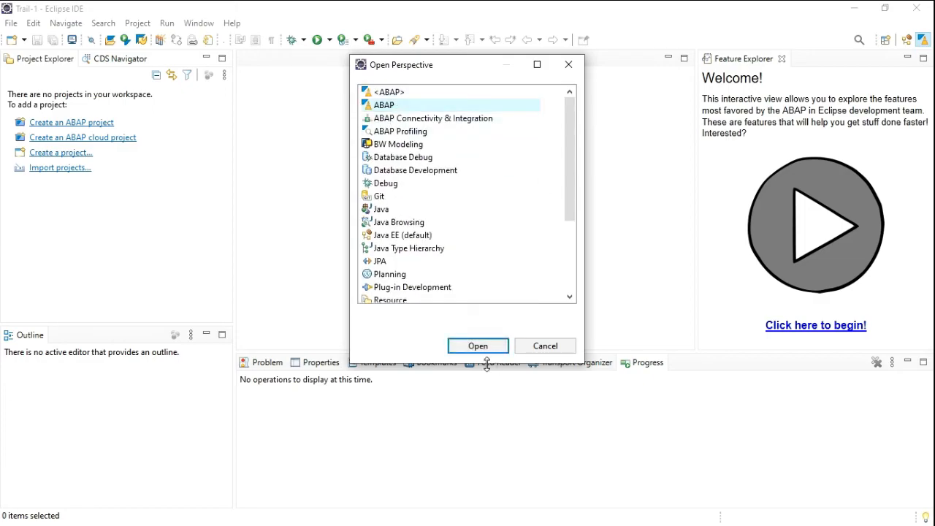
pyautogui.click(489, 349)
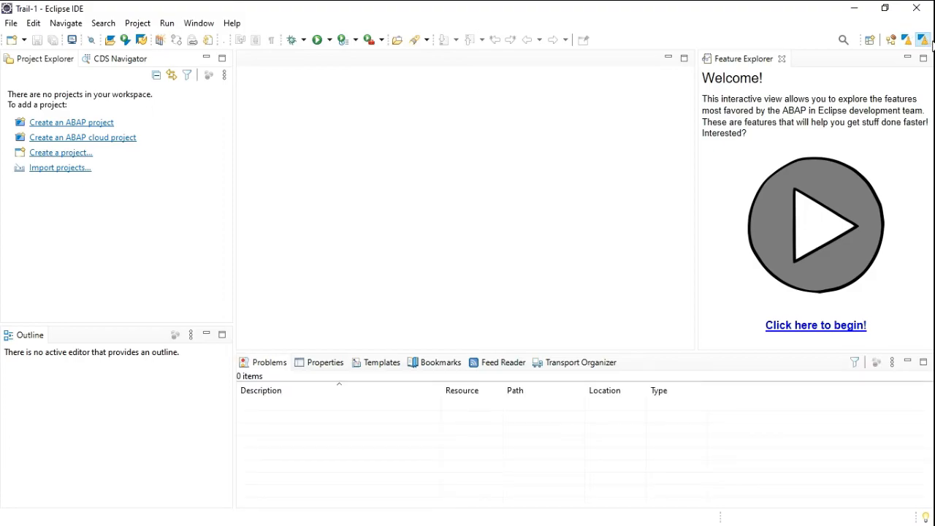
pyautogui.rightClick(922, 41)
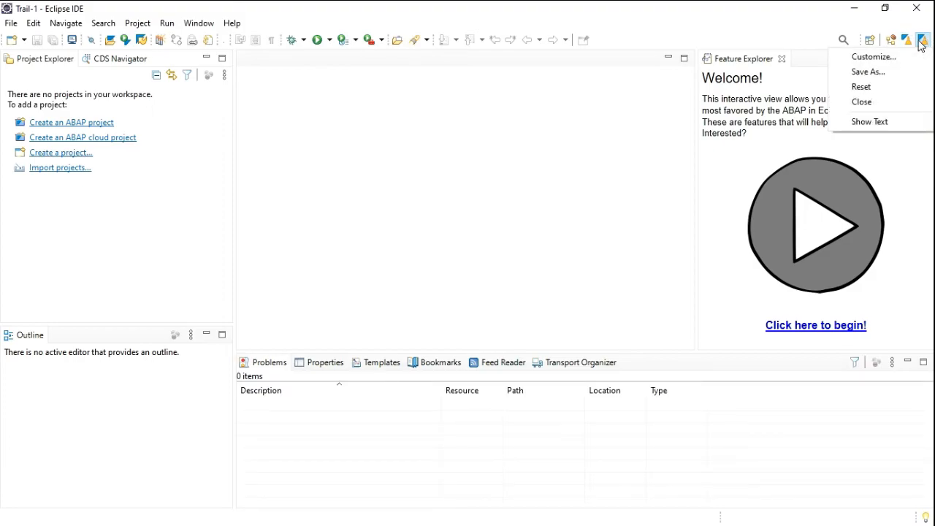
pyautogui.click(903, 89)
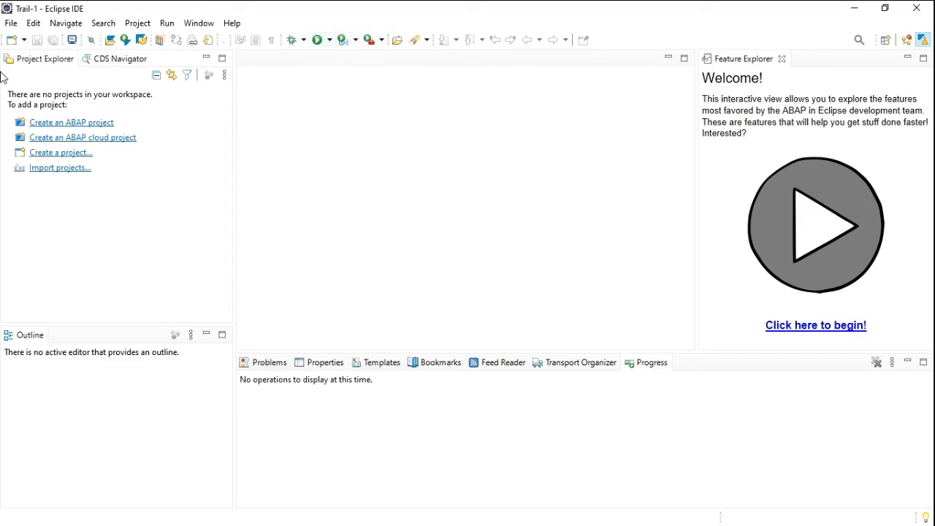
# Try to create an ABAP project from the empty Project Explorer
pyautogui.click(95, 122)
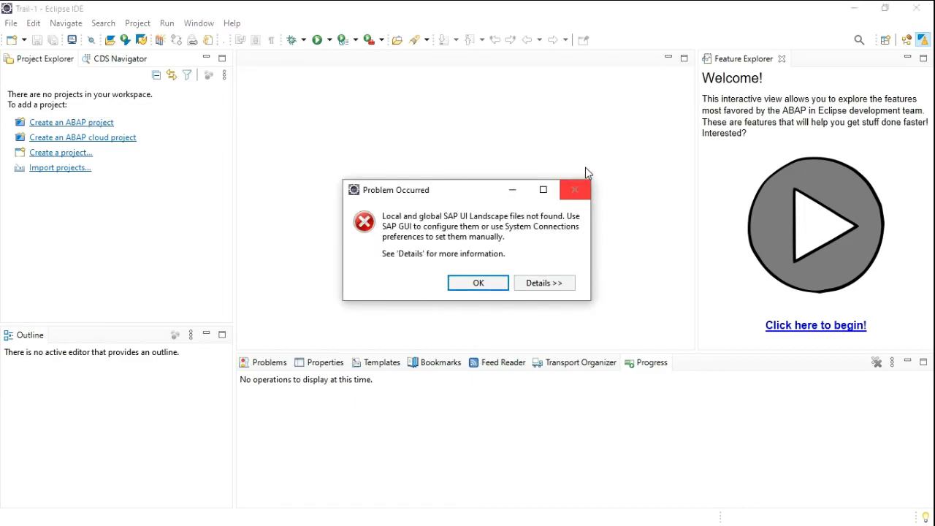
pyautogui.click(581, 189)
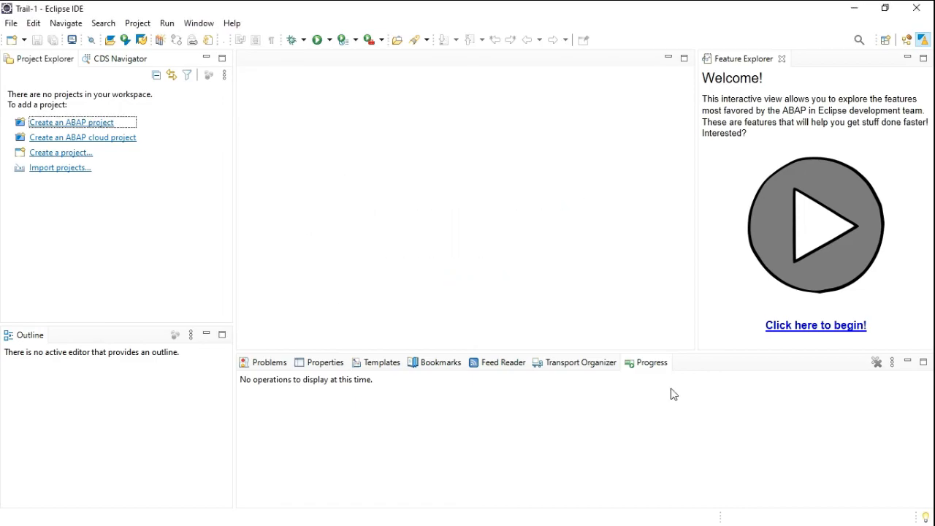